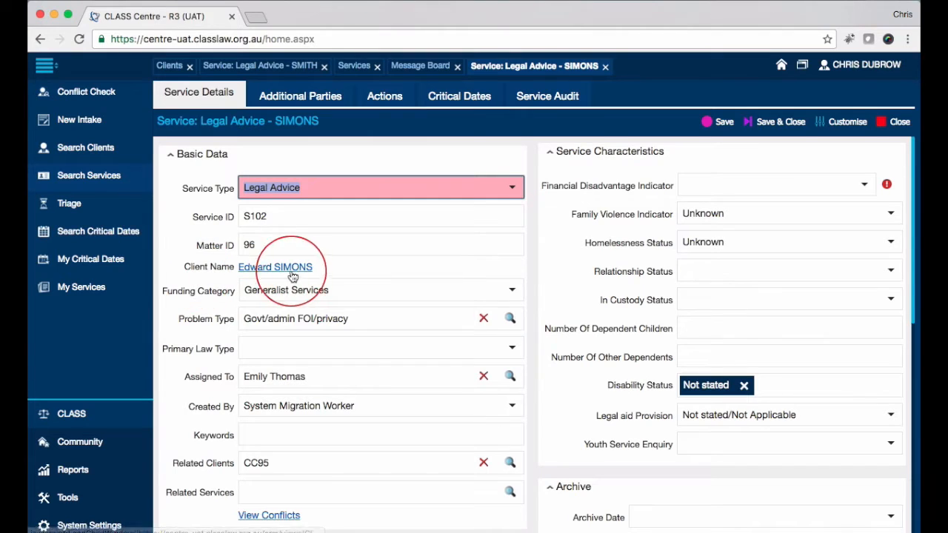
Look through the Funding Category options in the Basic Data section and choose Generalist Services.
{"action": "scroll", "coordinate": [348, 243], "scroll_direction": "down", "scroll_amount": 2}
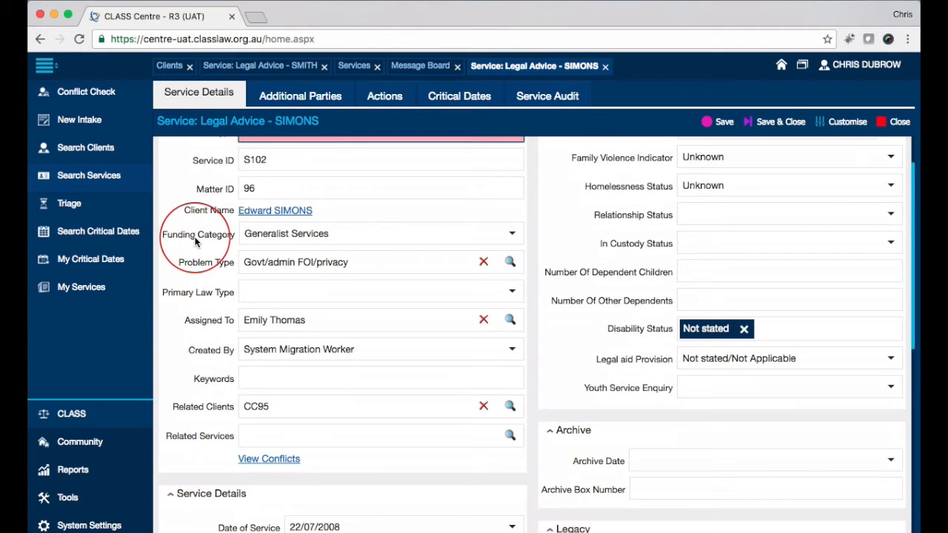
{"action": "left_click", "coordinate": [512, 235]}
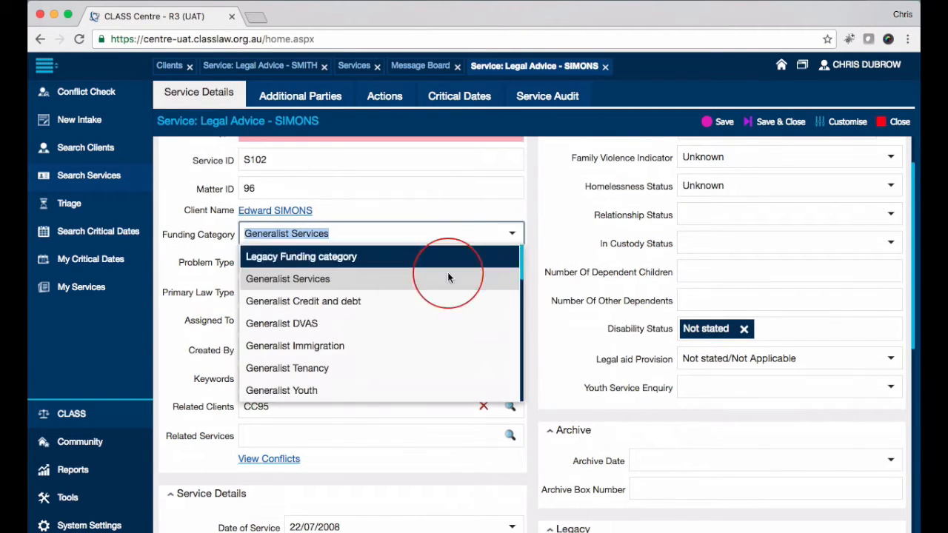
{"action": "scroll", "coordinate": [445, 286], "scroll_direction": "down", "scroll_amount": 5}
{"action": "scroll", "coordinate": [437, 287], "scroll_direction": "up", "scroll_amount": 5}
{"action": "left_click", "coordinate": [428, 289]}
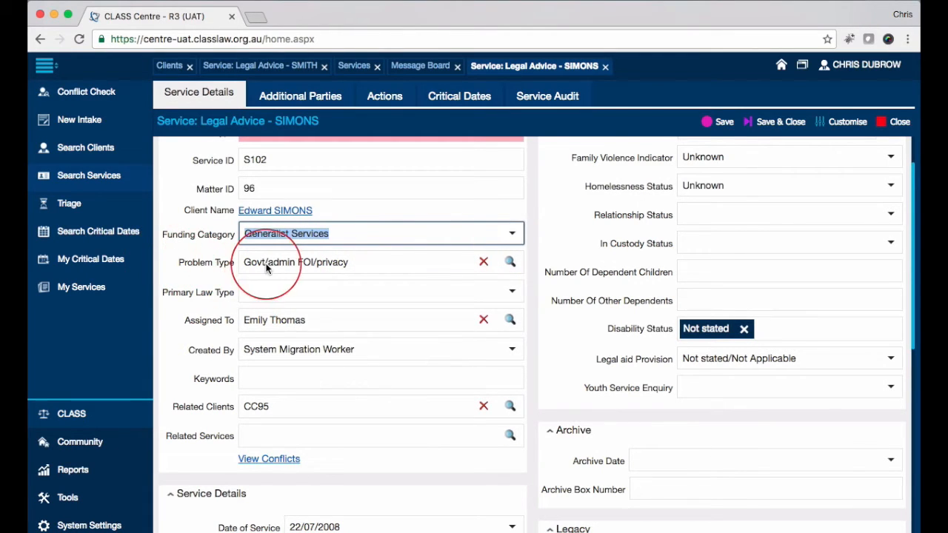
Open the Problem Type lookup and sort the list of problem types by code.
{"action": "left_click", "coordinate": [428, 265]}
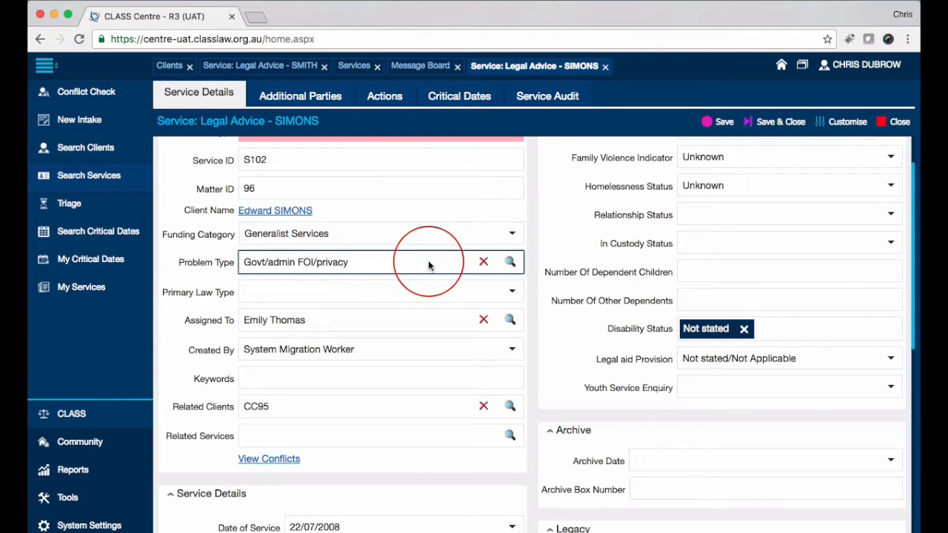
{"action": "left_click", "coordinate": [510, 262]}
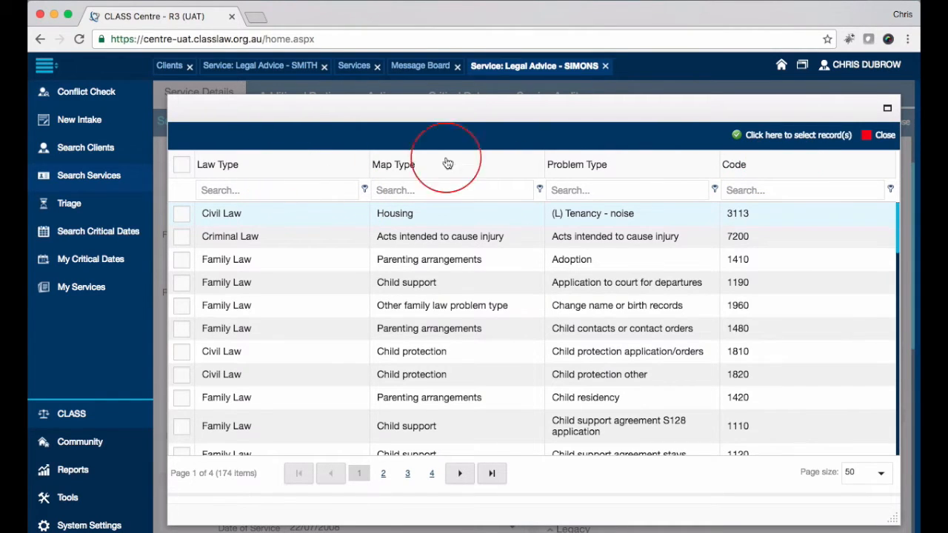
{"action": "left_click", "coordinate": [781, 167]}
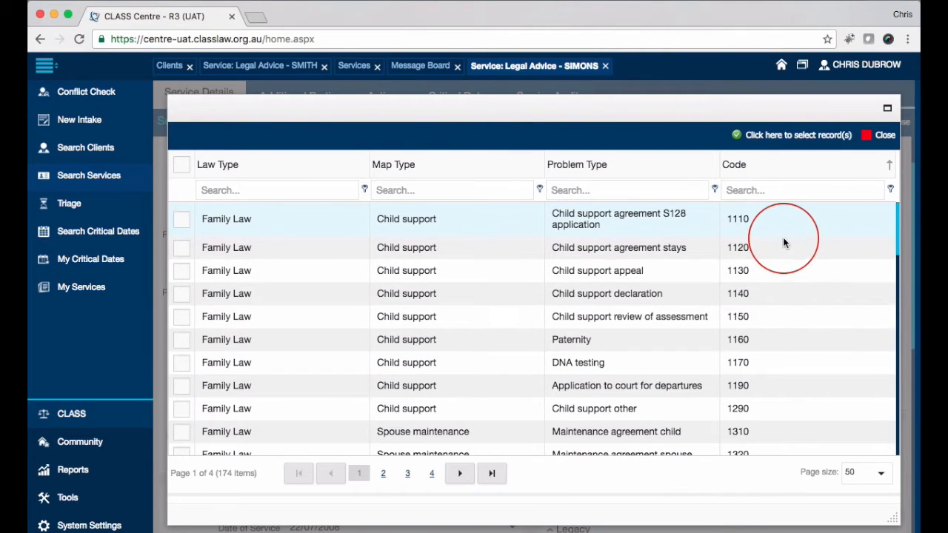
{"action": "scroll", "coordinate": [784, 244], "scroll_direction": "down", "scroll_amount": 2}
{"action": "scroll", "coordinate": [782, 237], "scroll_direction": "up", "scroll_amount": 3}
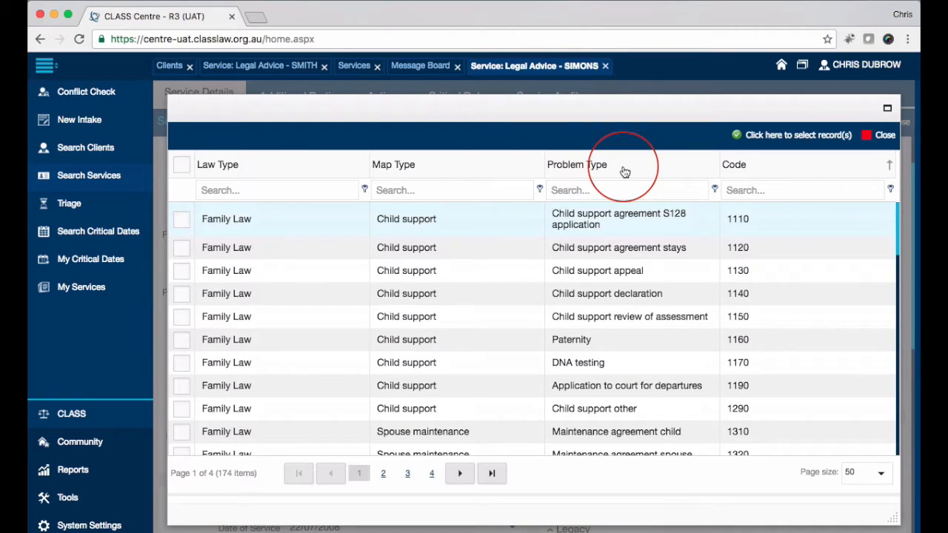
Sort the problem types by law type and add the Social Security entry "Govt pensions/benefits allowances breaches" (code 3930) to the service.
{"action": "left_click", "coordinate": [266, 169]}
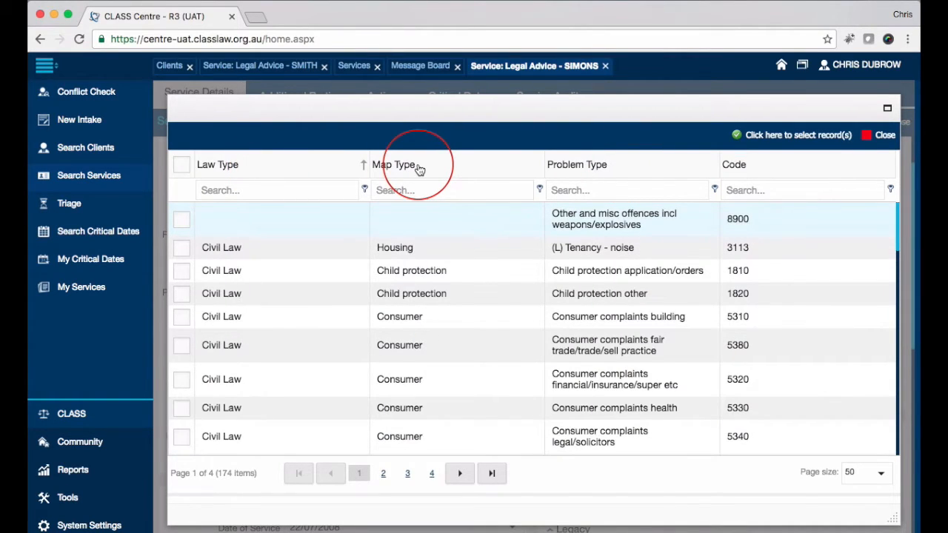
{"action": "scroll", "coordinate": [455, 269], "scroll_direction": "down", "scroll_amount": 10}
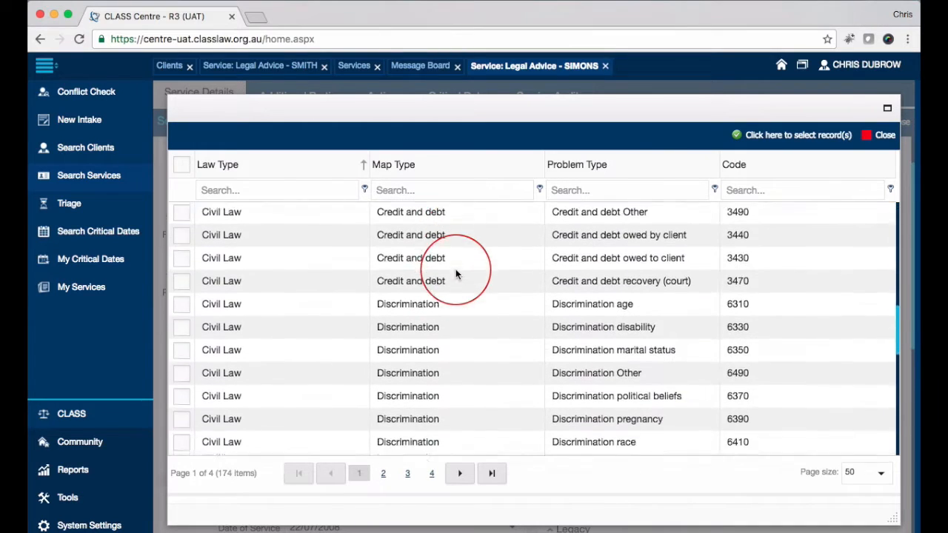
{"action": "scroll", "coordinate": [456, 273], "scroll_direction": "down", "scroll_amount": 5}
{"action": "scroll", "coordinate": [455, 274], "scroll_direction": "down", "scroll_amount": 8}
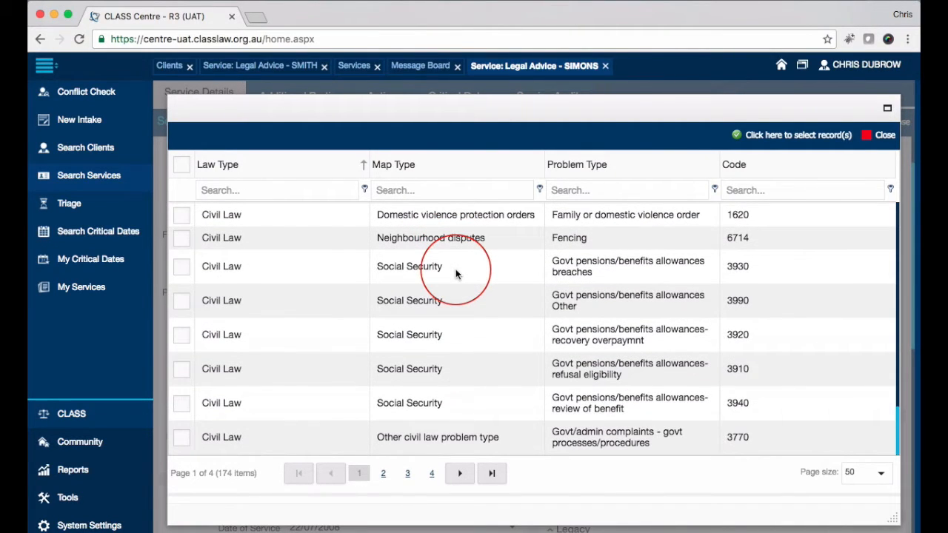
{"action": "left_click", "coordinate": [417, 267]}
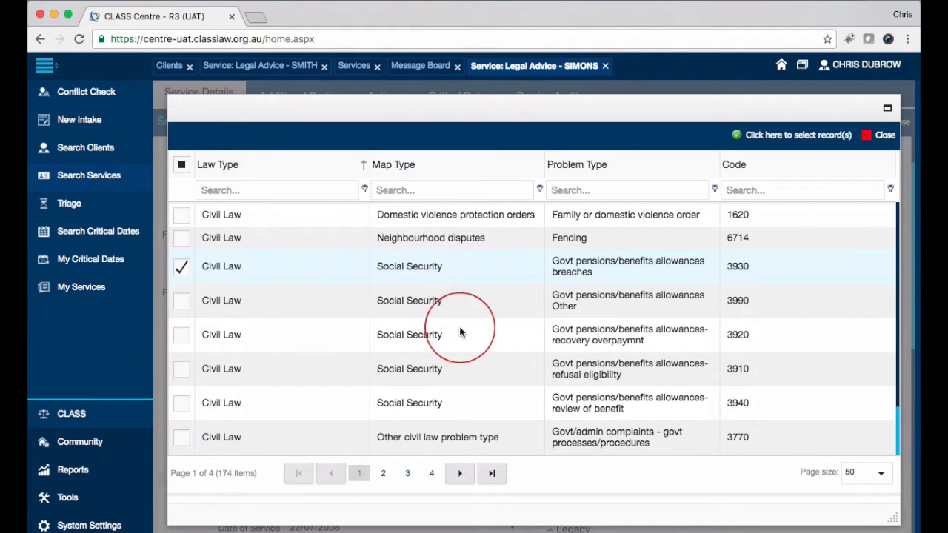
{"action": "left_click", "coordinate": [805, 139]}
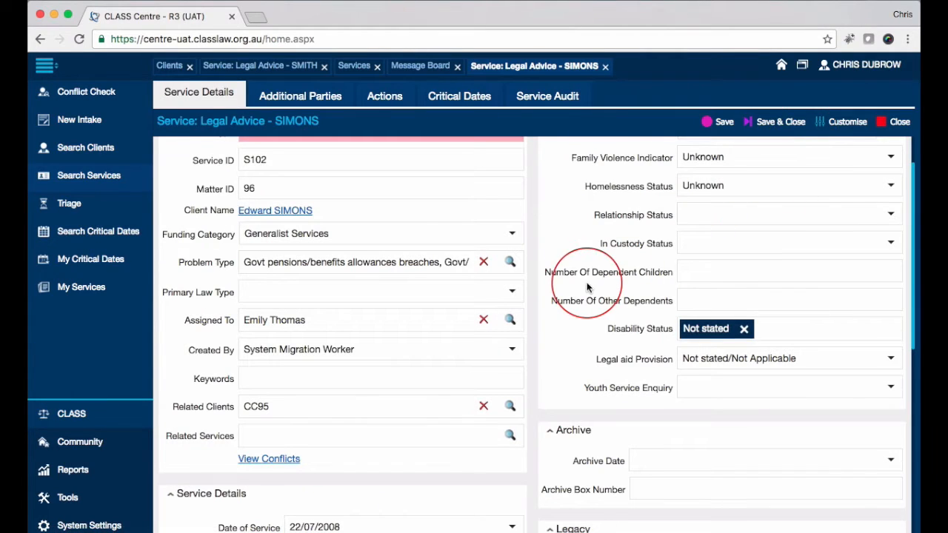
Examine the Problem Type Details section and the options offered for Payment or Entitlement Type.
{"action": "scroll", "coordinate": [587, 282], "scroll_direction": "down", "scroll_amount": 8}
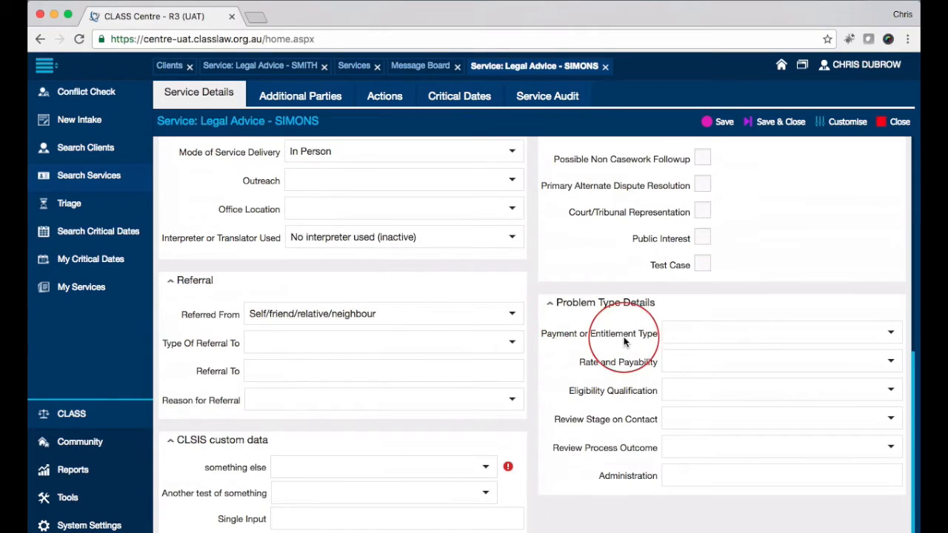
{"action": "left_click", "coordinate": [734, 331]}
{"action": "scroll", "coordinate": [751, 381], "scroll_direction": "down", "scroll_amount": 2}
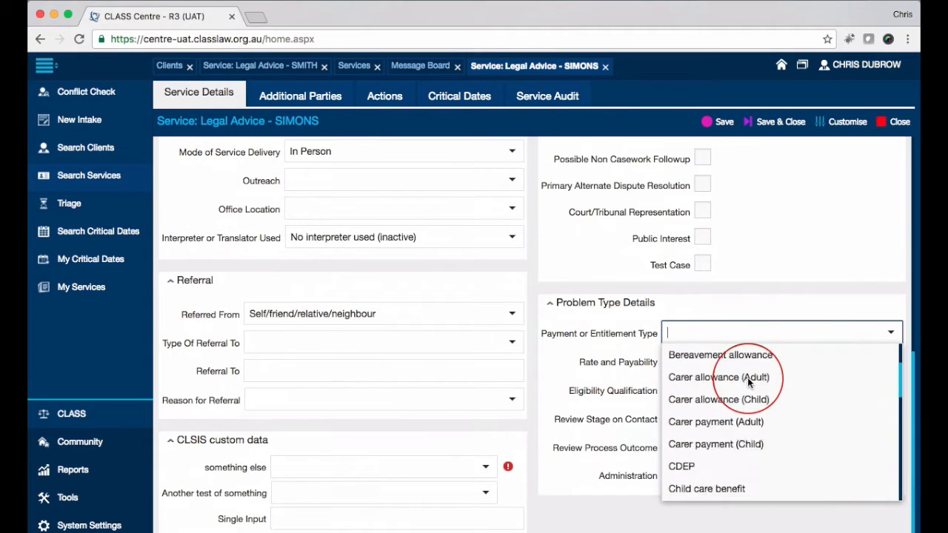
{"action": "left_click", "coordinate": [559, 378]}
{"action": "scroll", "coordinate": [559, 378], "scroll_direction": "up", "scroll_amount": 10}
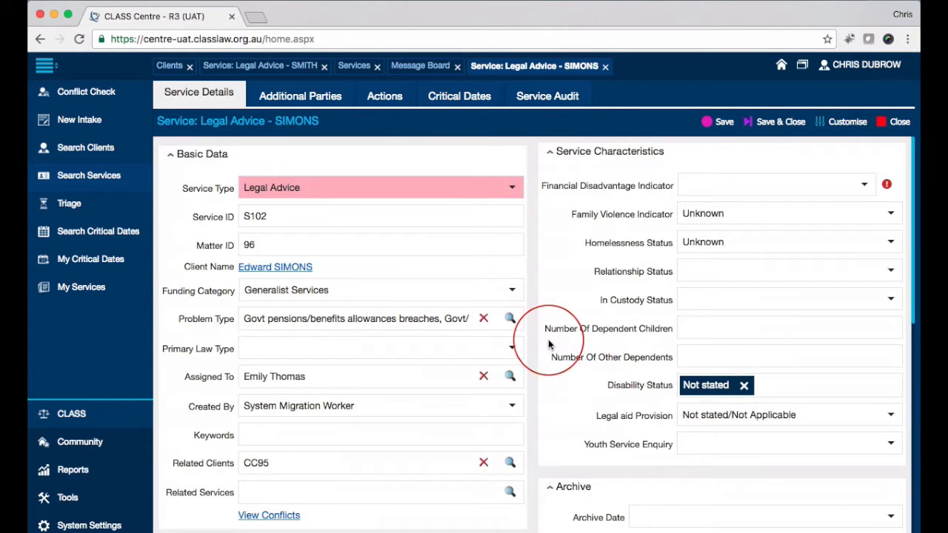
{"action": "scroll", "coordinate": [489, 297], "scroll_direction": "down", "scroll_amount": 2}
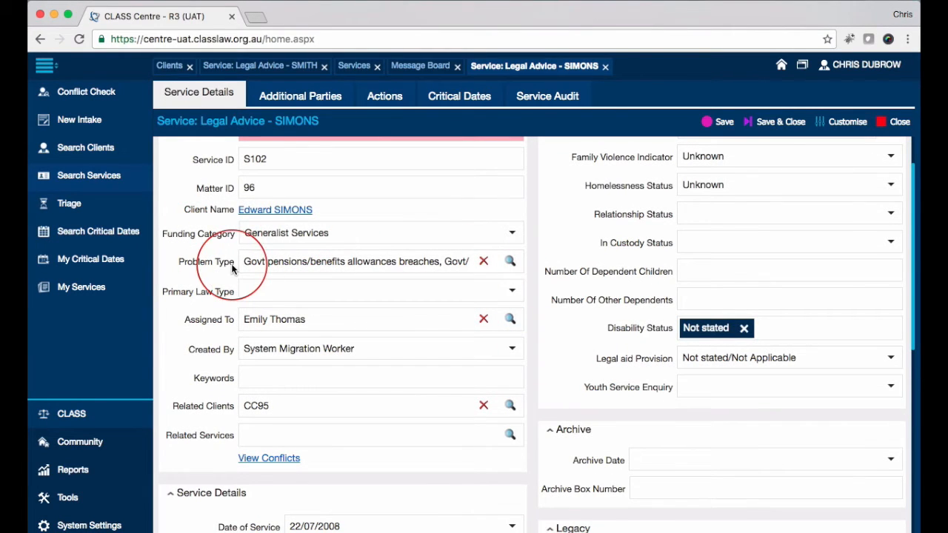
{"action": "scroll", "coordinate": [523, 313], "scroll_direction": "down", "scroll_amount": 5}
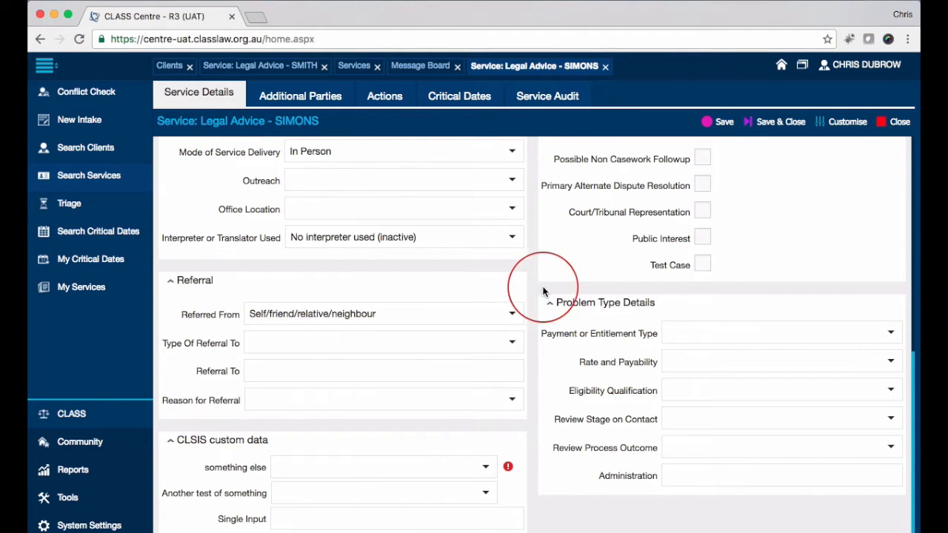
Review the options available for Primary Law Type in the Basic Data section.
{"action": "scroll", "coordinate": [539, 317], "scroll_direction": "up", "scroll_amount": 3}
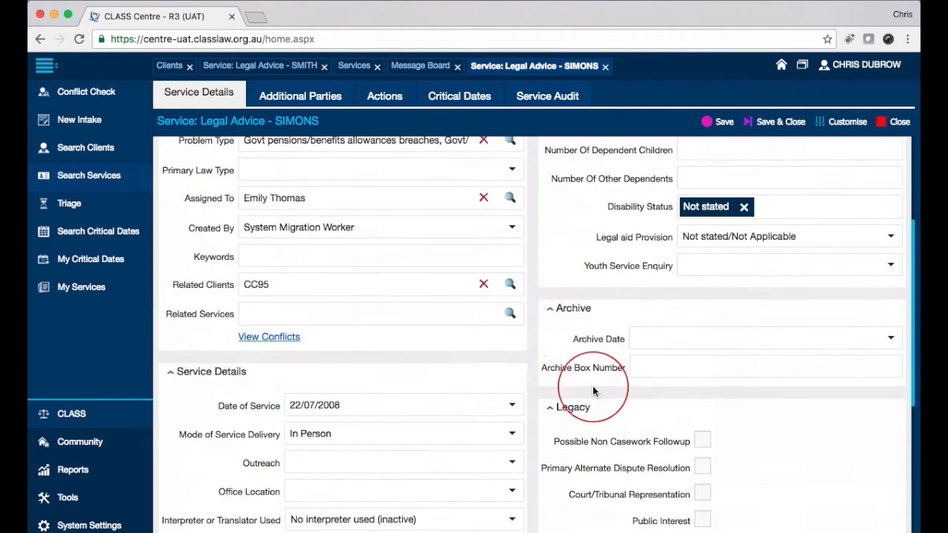
{"action": "scroll", "coordinate": [580, 321], "scroll_direction": "up", "scroll_amount": 2}
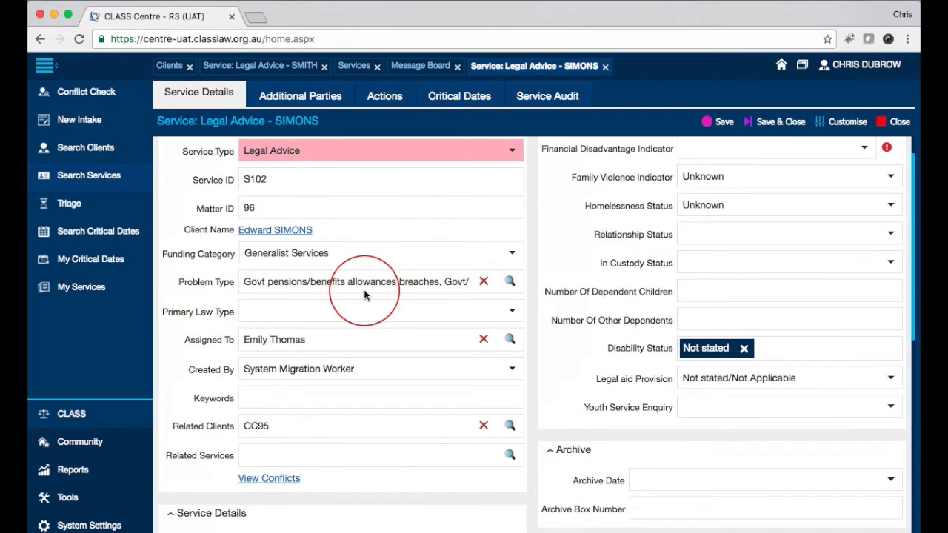
{"action": "left_click", "coordinate": [511, 311]}
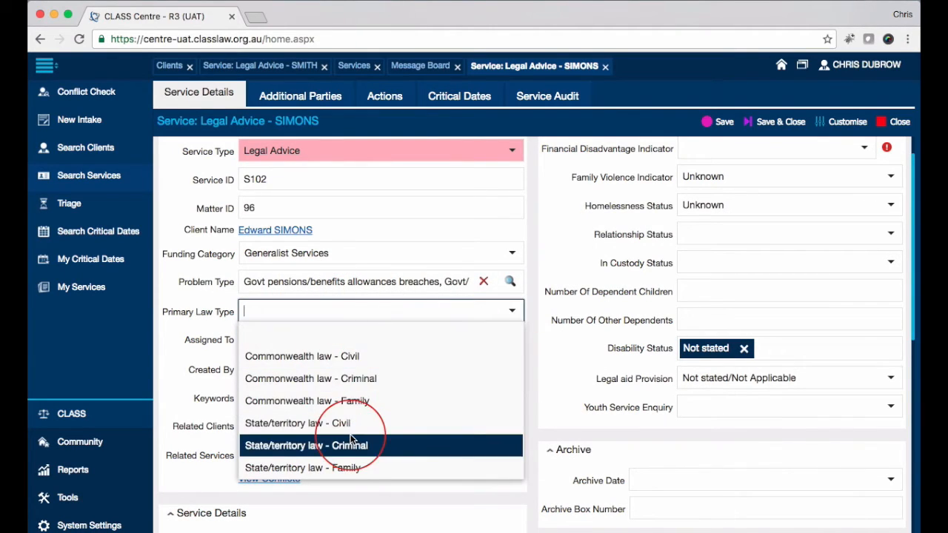
{"action": "left_click", "coordinate": [177, 347]}
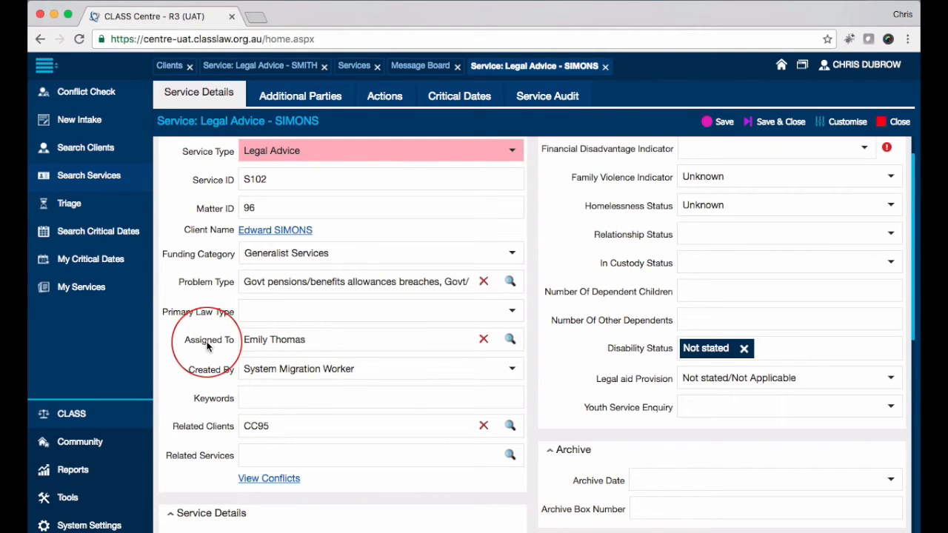
Add the keywords "Important" and "Blue sky" to the service.
{"action": "scroll", "coordinate": [260, 317], "scroll_direction": "down", "scroll_amount": 2}
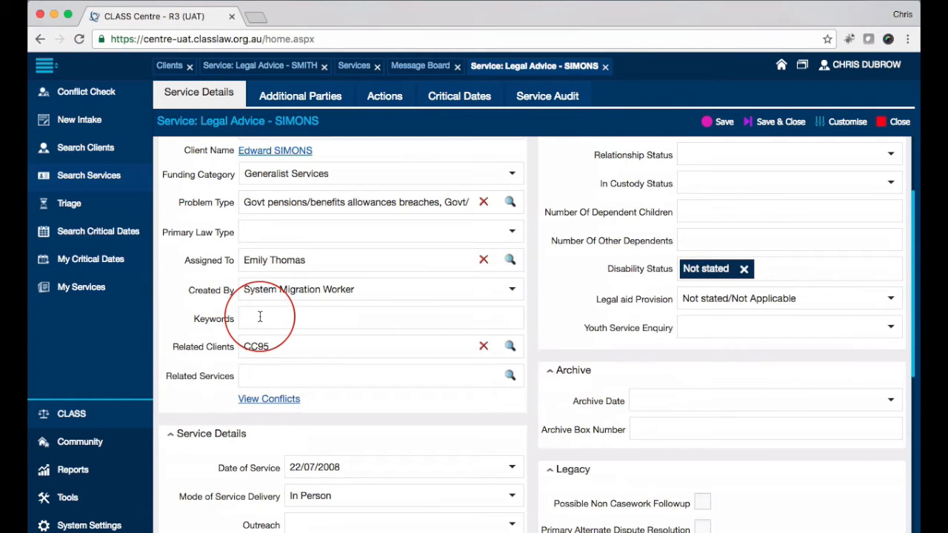
{"action": "left_click", "coordinate": [260, 317]}
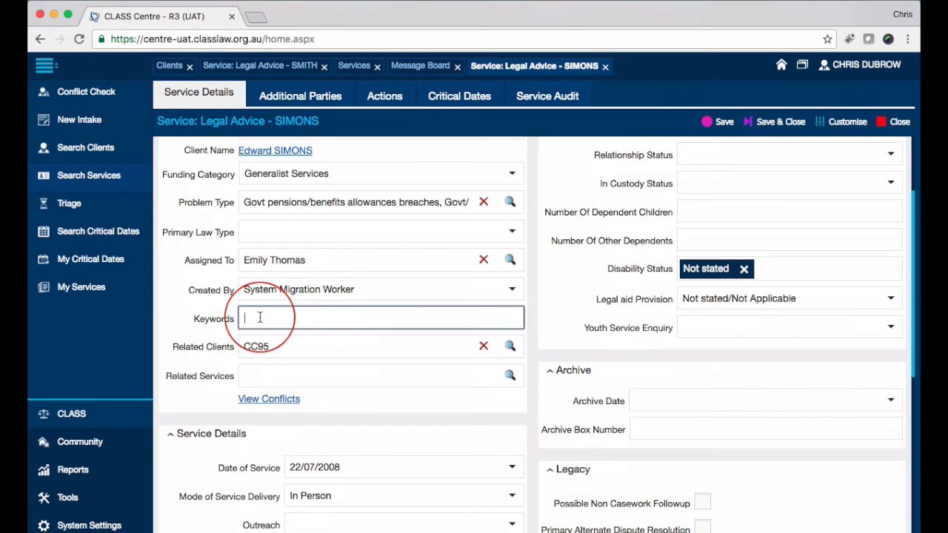
{"action": "type", "text": "Important"}
{"action": "key", "text": "Return"}
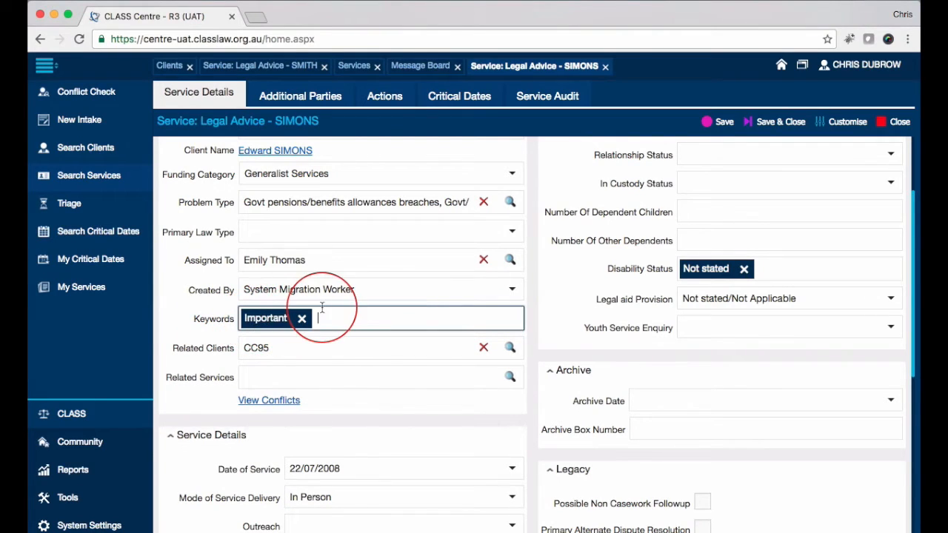
{"action": "type", "text": "Blue sky"}
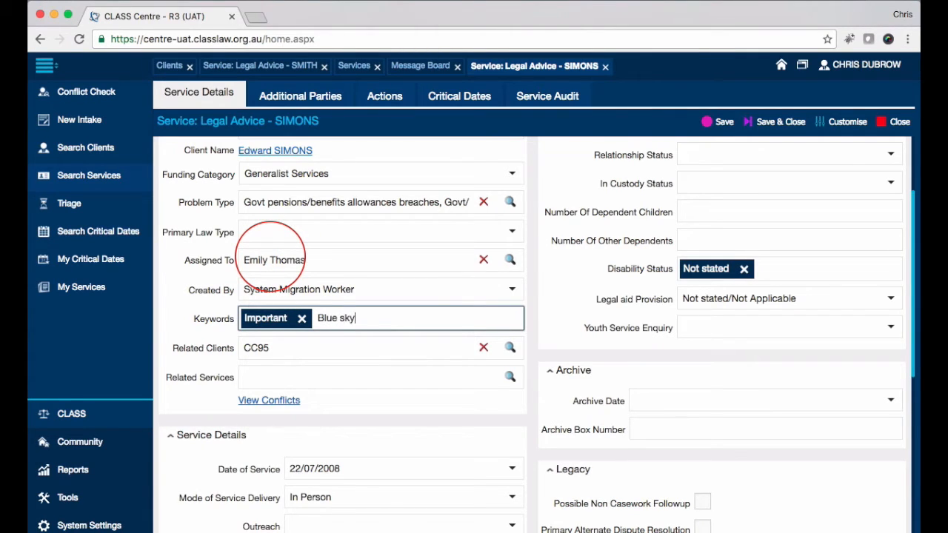
{"action": "key", "text": "Return"}
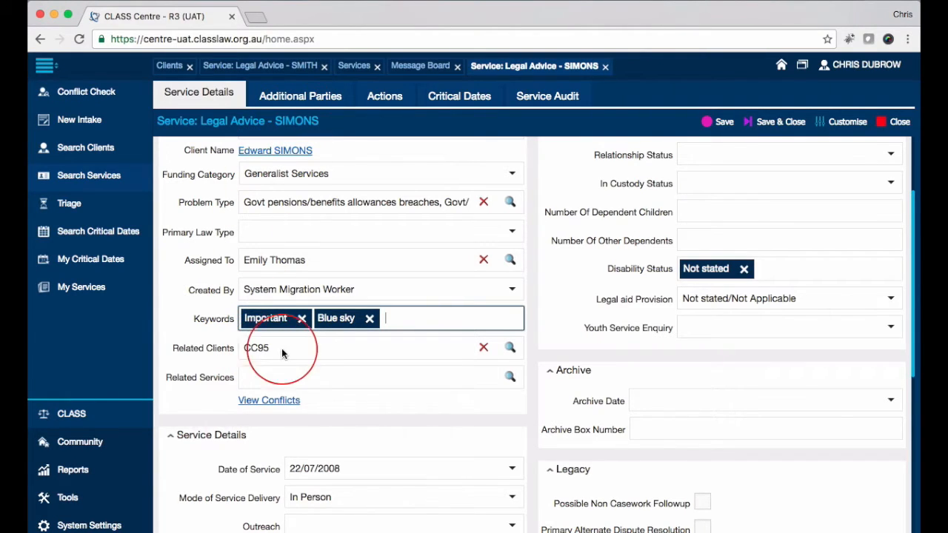
Review the Related Clients and Related Services fields, and view the service's conflicts list before closing it.
{"action": "scroll", "coordinate": [223, 350], "scroll_direction": "down", "scroll_amount": 1}
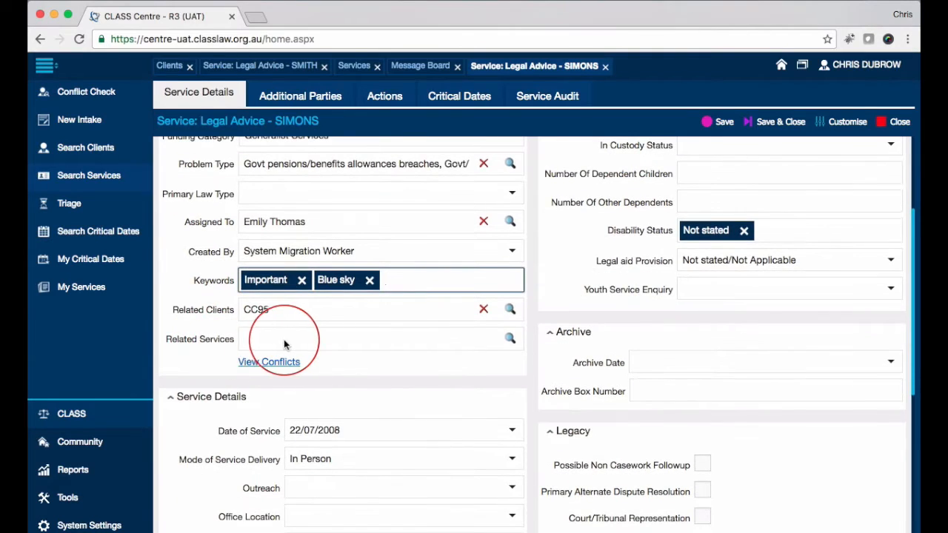
{"action": "scroll", "coordinate": [274, 340], "scroll_direction": "up", "scroll_amount": 2}
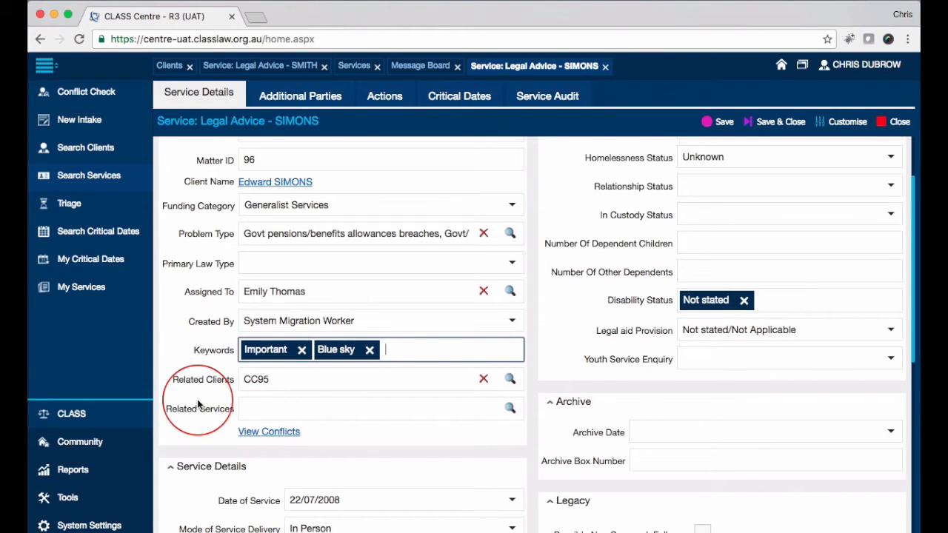
{"action": "scroll", "coordinate": [197, 395], "scroll_direction": "up", "scroll_amount": 2}
{"action": "scroll", "coordinate": [181, 265], "scroll_direction": "down", "scroll_amount": 5}
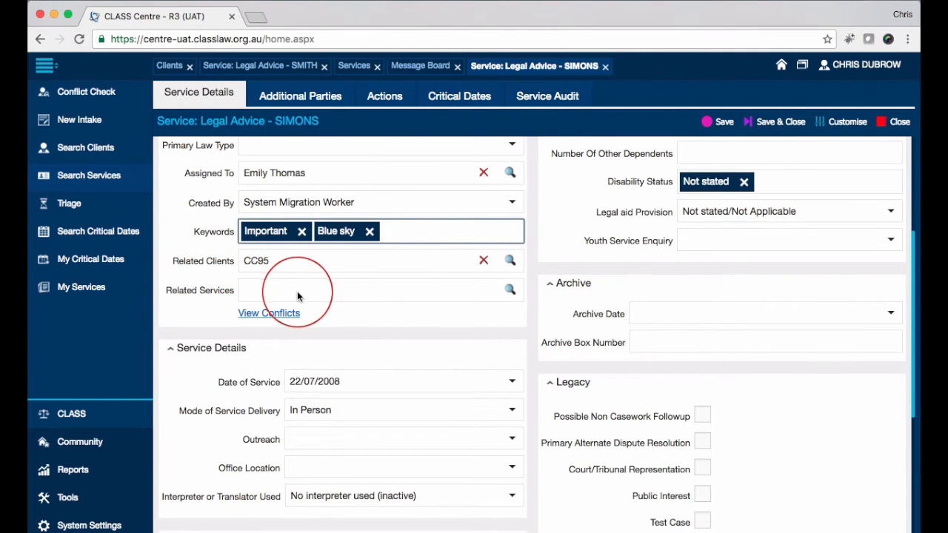
{"action": "scroll", "coordinate": [191, 282], "scroll_direction": "down", "scroll_amount": 1}
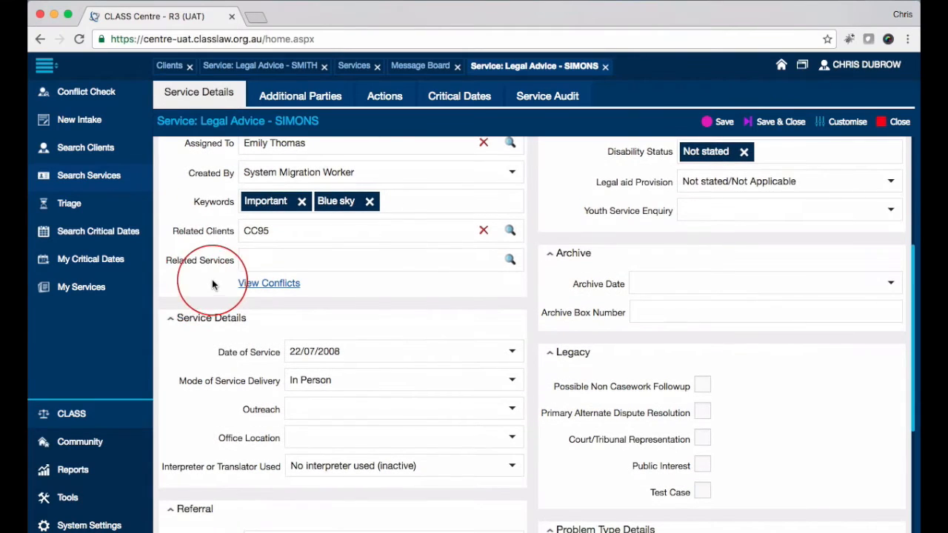
{"action": "left_click", "coordinate": [269, 284]}
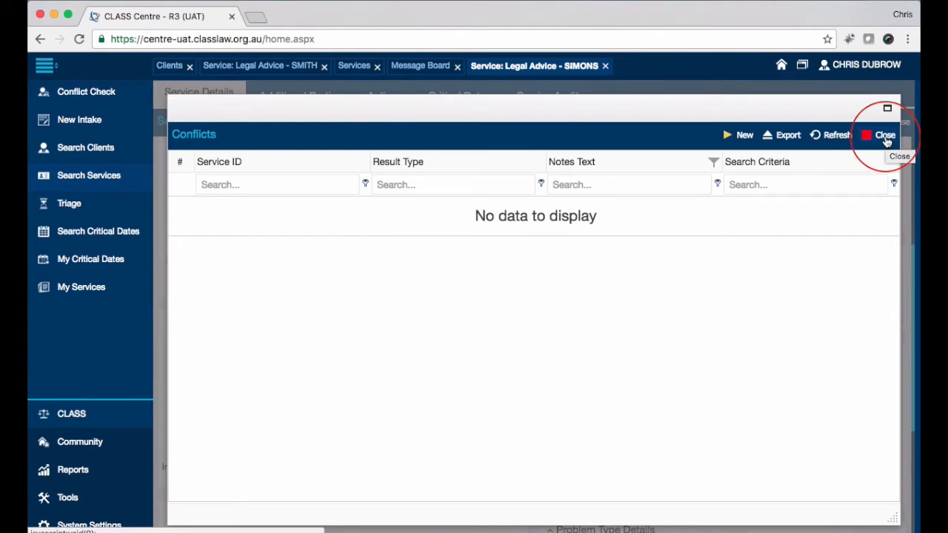
{"action": "left_click", "coordinate": [886, 136]}
Review the Service Details section and the options offered for Mode of Service Delivery.
{"action": "scroll", "coordinate": [203, 308], "scroll_direction": "down", "scroll_amount": 3}
{"action": "scroll", "coordinate": [203, 307], "scroll_direction": "up", "scroll_amount": 2}
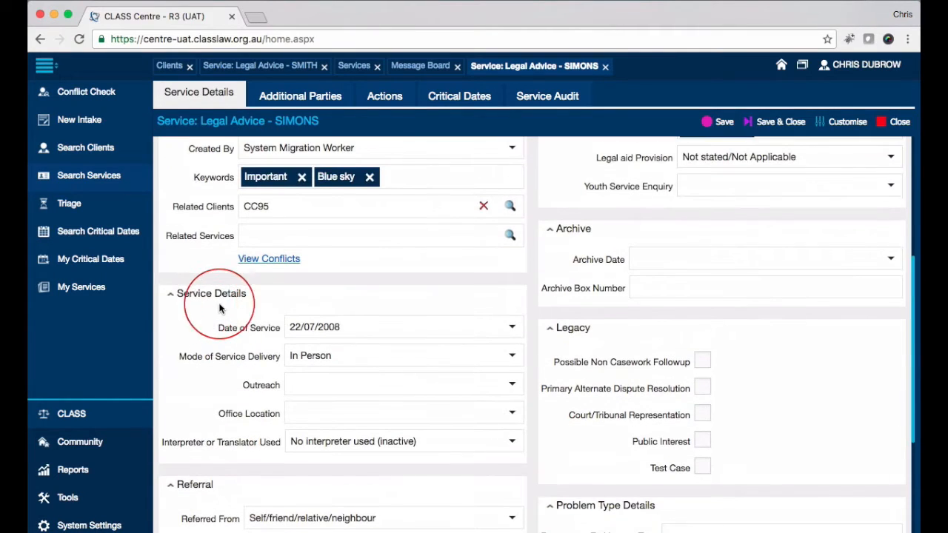
{"action": "scroll", "coordinate": [205, 318], "scroll_direction": "down", "scroll_amount": 2}
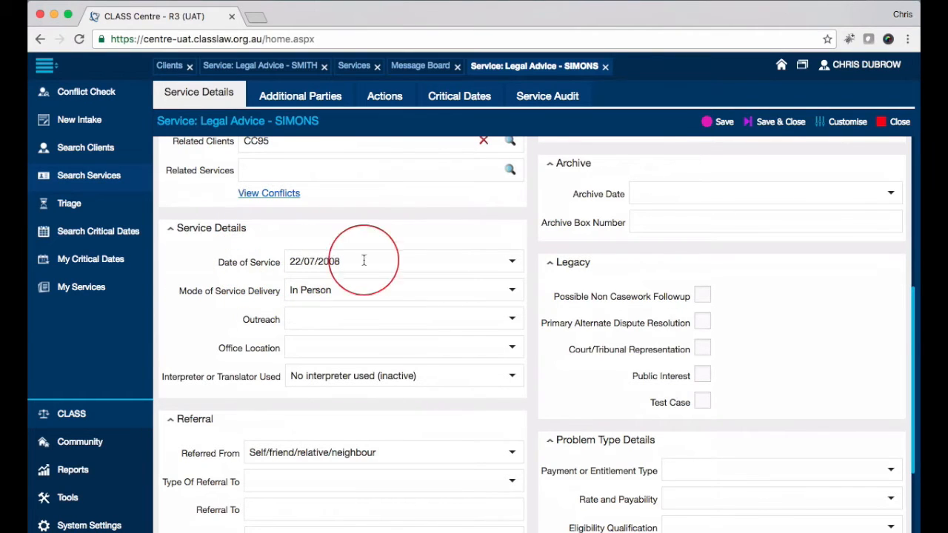
{"action": "left_click", "coordinate": [415, 294]}
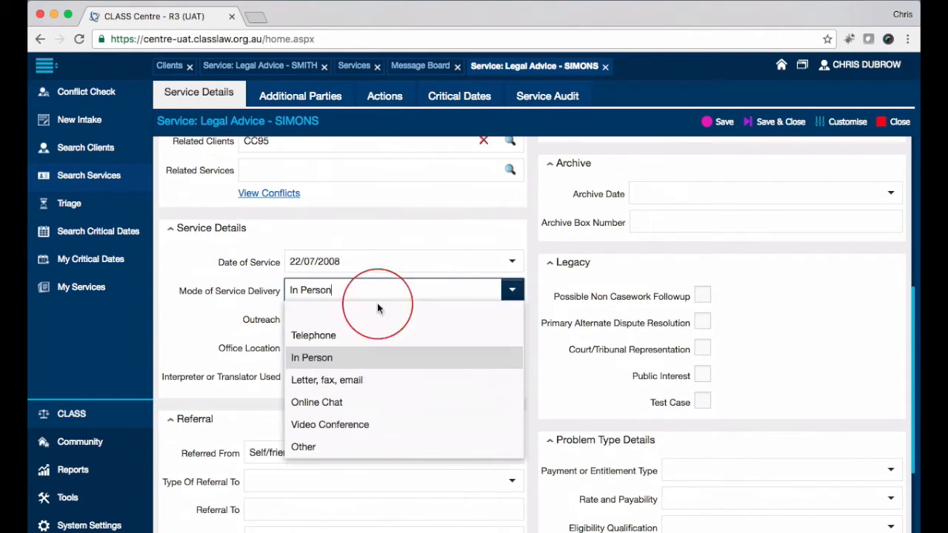
{"action": "left_click", "coordinate": [203, 301]}
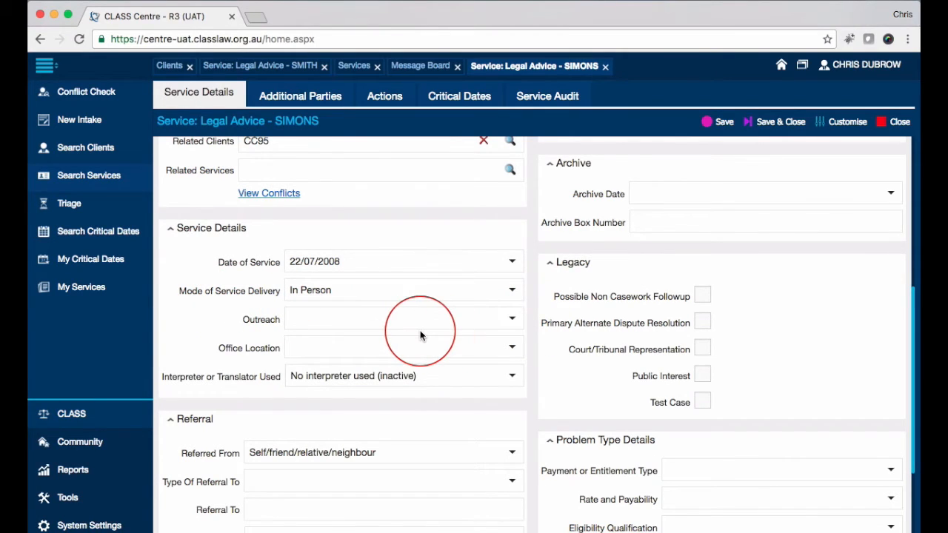
Review the options offered for Outreach and Office Location in the Service Details section.
{"action": "left_click", "coordinate": [510, 319]}
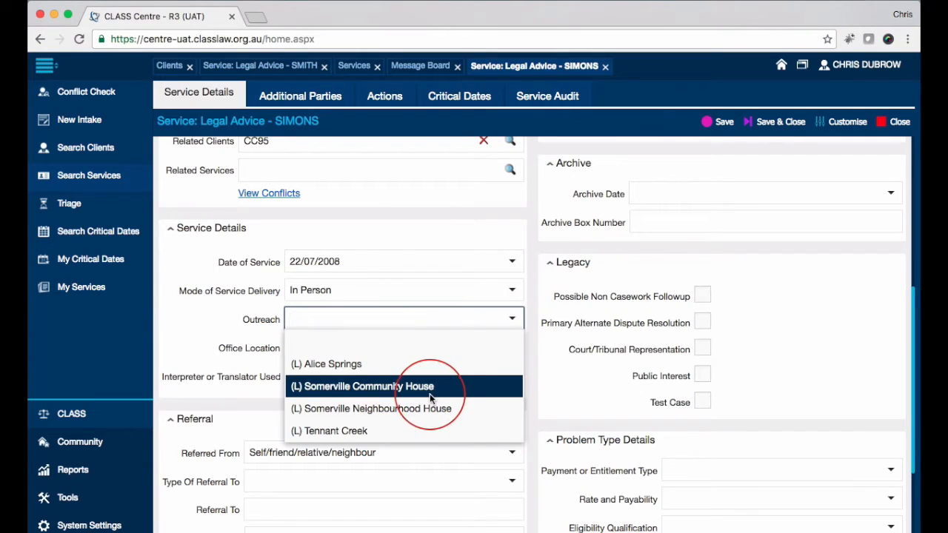
{"action": "left_click", "coordinate": [189, 330]}
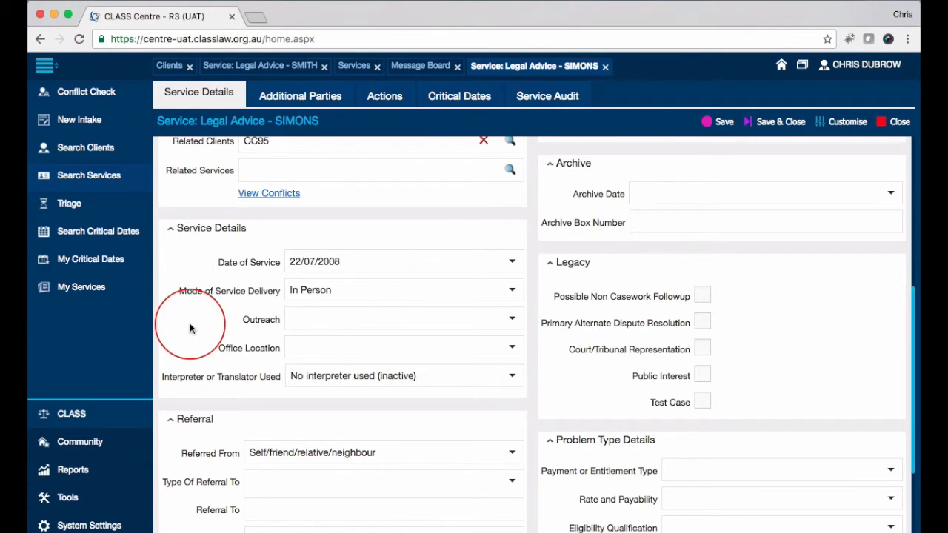
{"action": "left_click", "coordinate": [511, 350]}
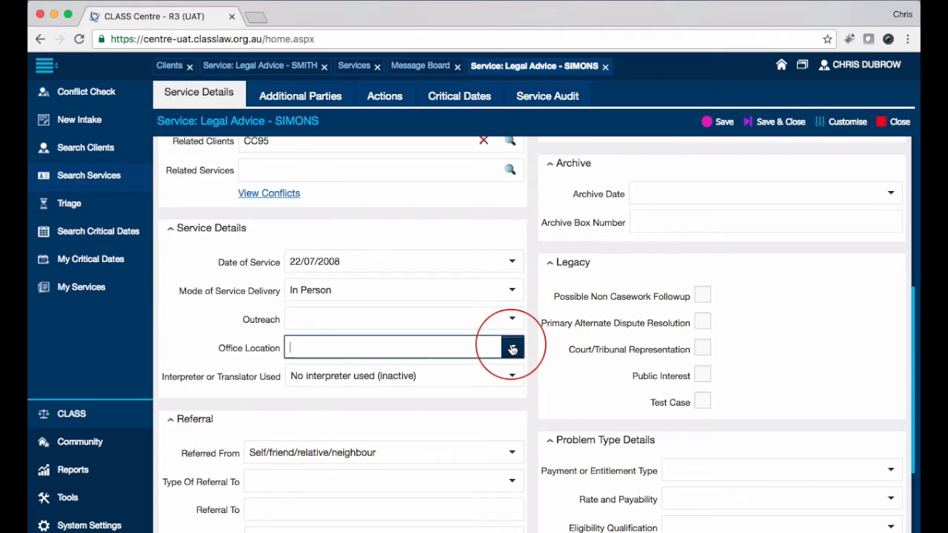
{"action": "left_click", "coordinate": [246, 336]}
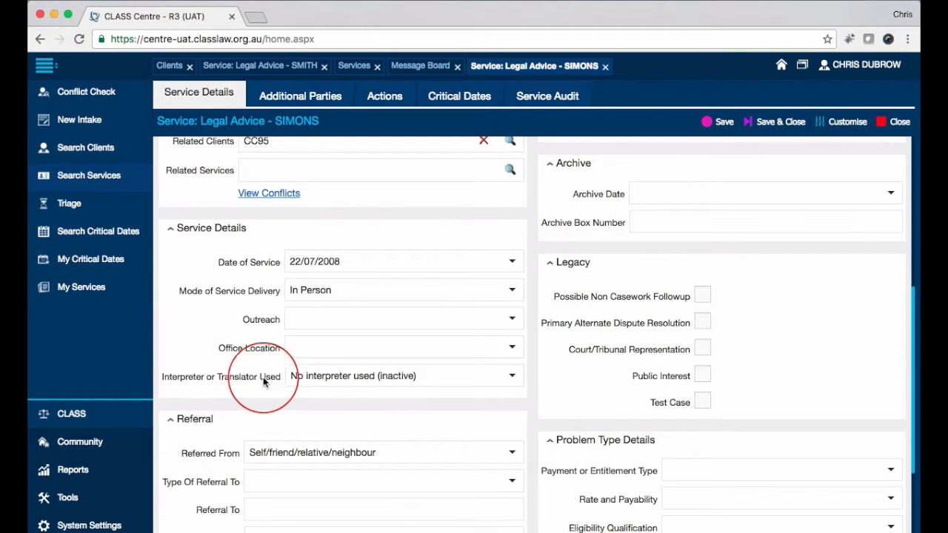
Review the Referral section, including the options offered for Type Of Referral To.
{"action": "scroll", "coordinate": [264, 377], "scroll_direction": "down", "scroll_amount": 4}
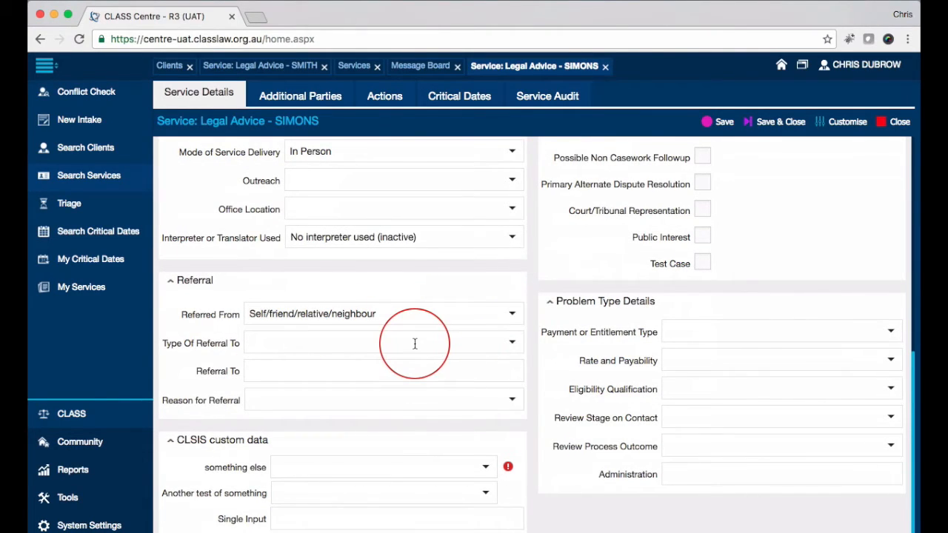
{"action": "scroll", "coordinate": [415, 343], "scroll_direction": "up", "scroll_amount": 1}
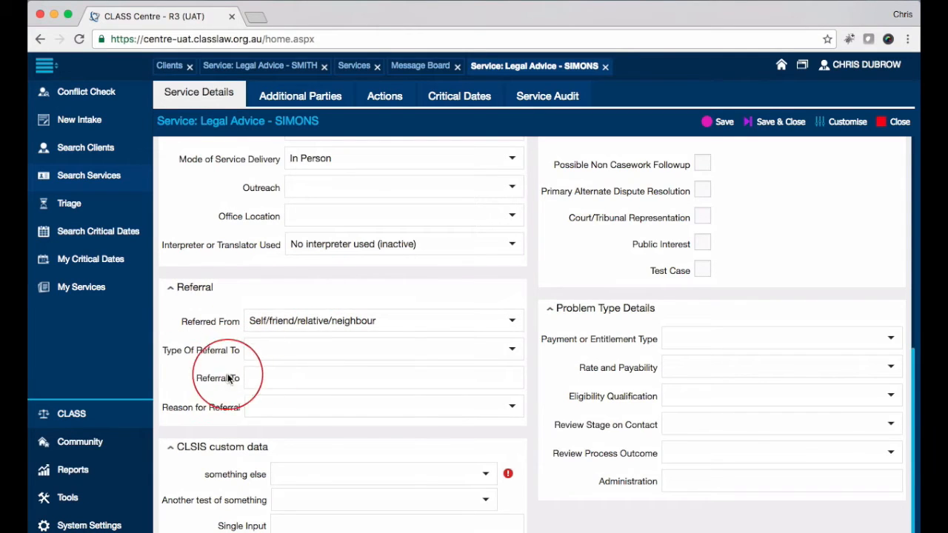
{"action": "scroll", "coordinate": [229, 378], "scroll_direction": "down", "scroll_amount": 1}
{"action": "left_click", "coordinate": [515, 344]}
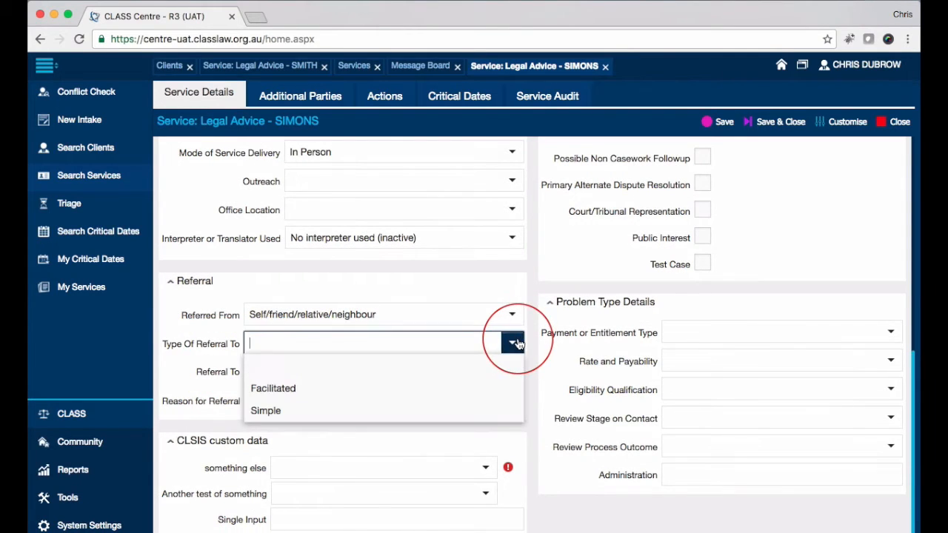
{"action": "left_click", "coordinate": [198, 353]}
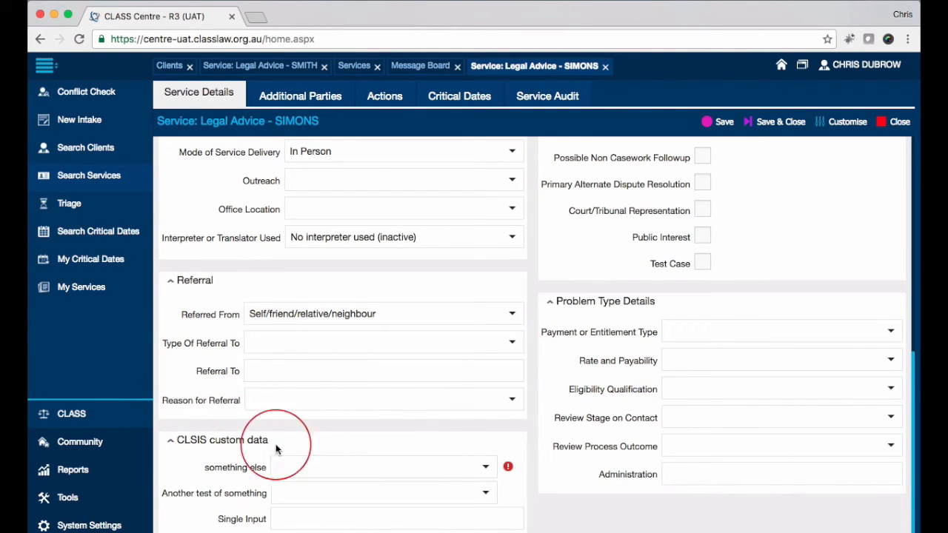
Review the Financial Disadvantage Indicator options in the Service Characteristics section.
{"action": "scroll", "coordinate": [485, 452], "scroll_direction": "up", "scroll_amount": 10}
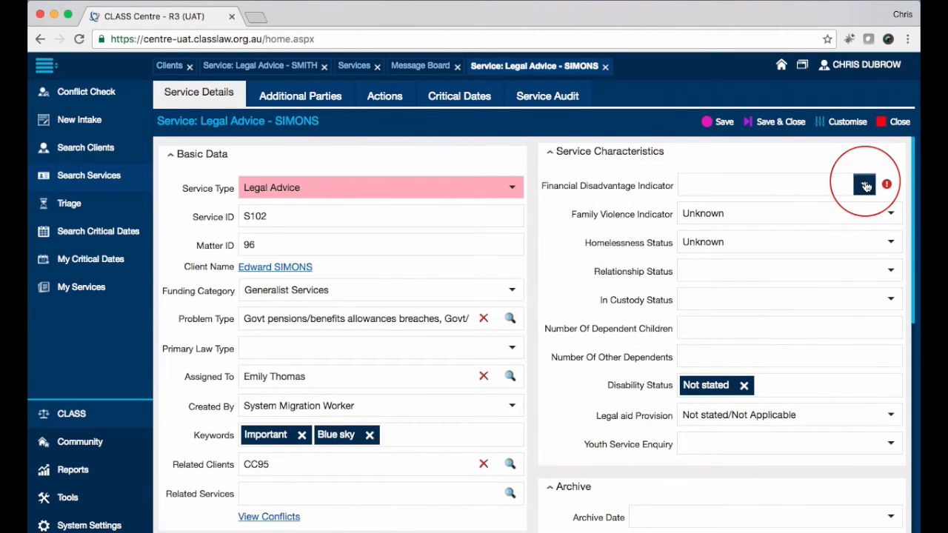
{"action": "left_click", "coordinate": [866, 186]}
{"action": "left_click", "coordinate": [895, 161]}
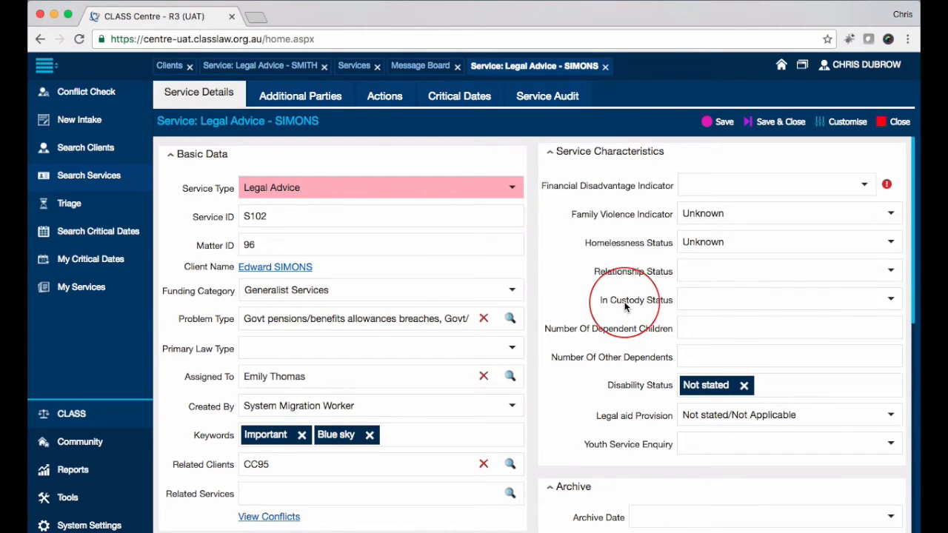
Add "Intellectual" to the service's Disability Status.
{"action": "scroll", "coordinate": [615, 285], "scroll_direction": "down", "scroll_amount": 3}
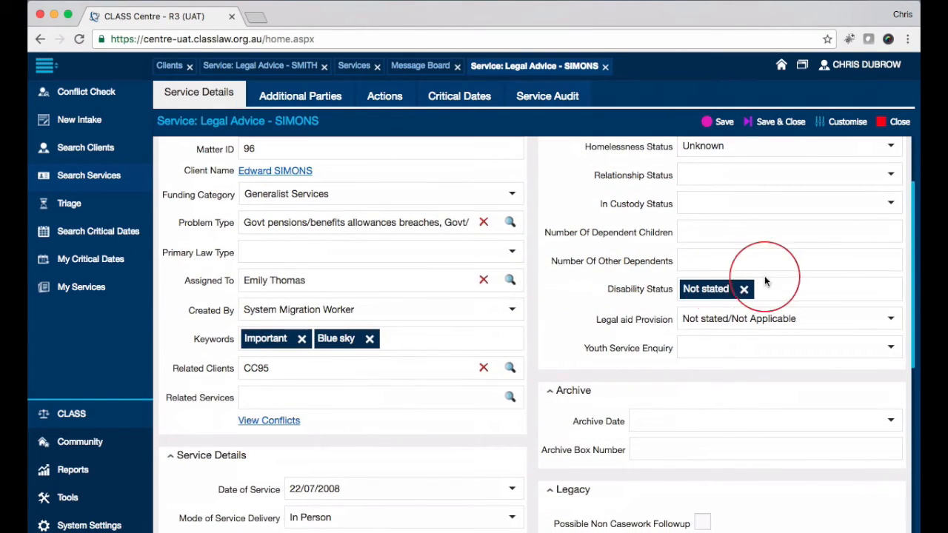
{"action": "left_click", "coordinate": [790, 288]}
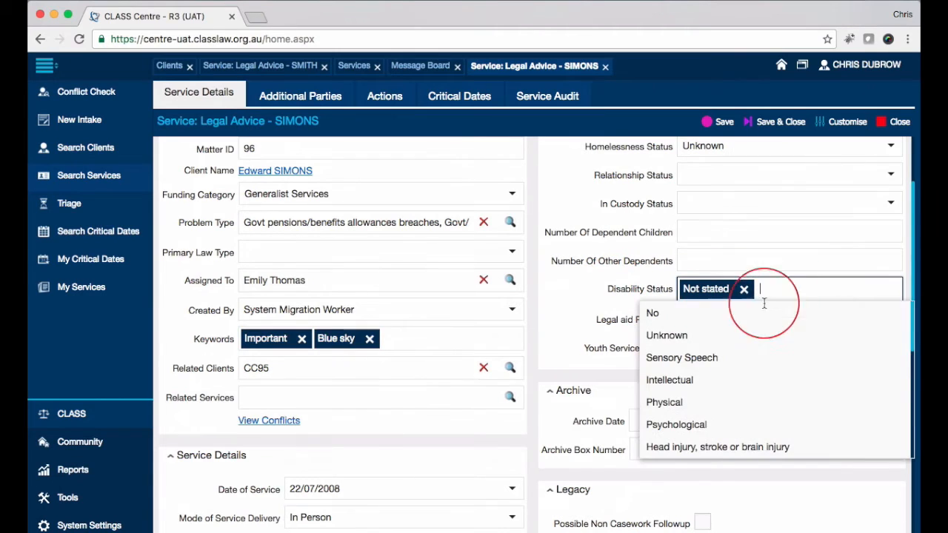
{"action": "left_click", "coordinate": [689, 381]}
Review the Legal aid Provision and Youth Service Enquiry fields and the Archive section.
{"action": "left_click_drag", "start_coordinate": [594, 319], "coordinate": [624, 318]}
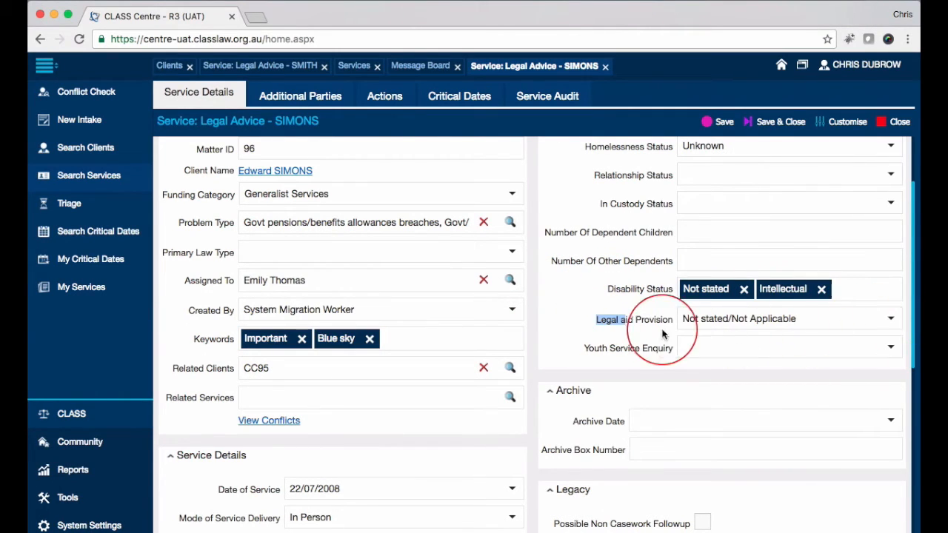
{"action": "scroll", "coordinate": [582, 339], "scroll_direction": "down", "scroll_amount": 1}
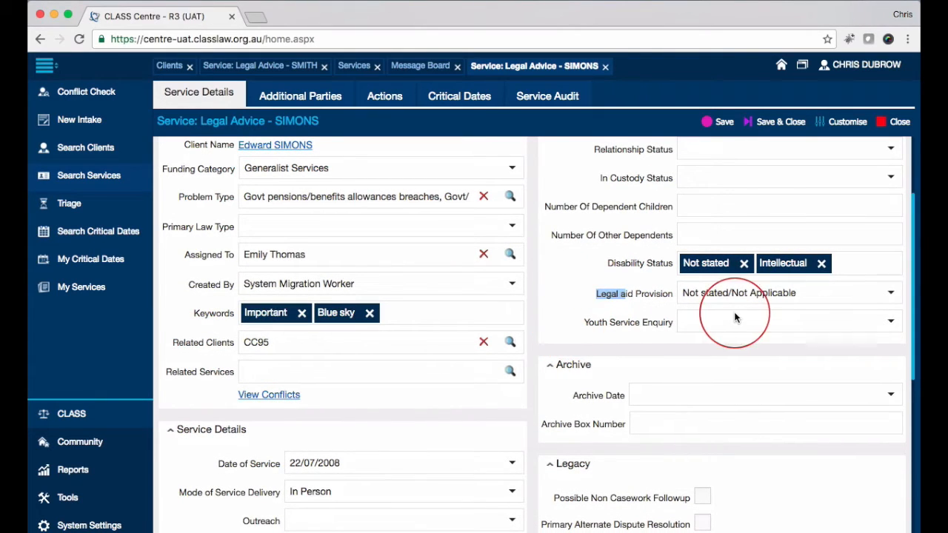
{"action": "left_click", "coordinate": [575, 317]}
{"action": "scroll", "coordinate": [576, 317], "scroll_direction": "down", "scroll_amount": 2}
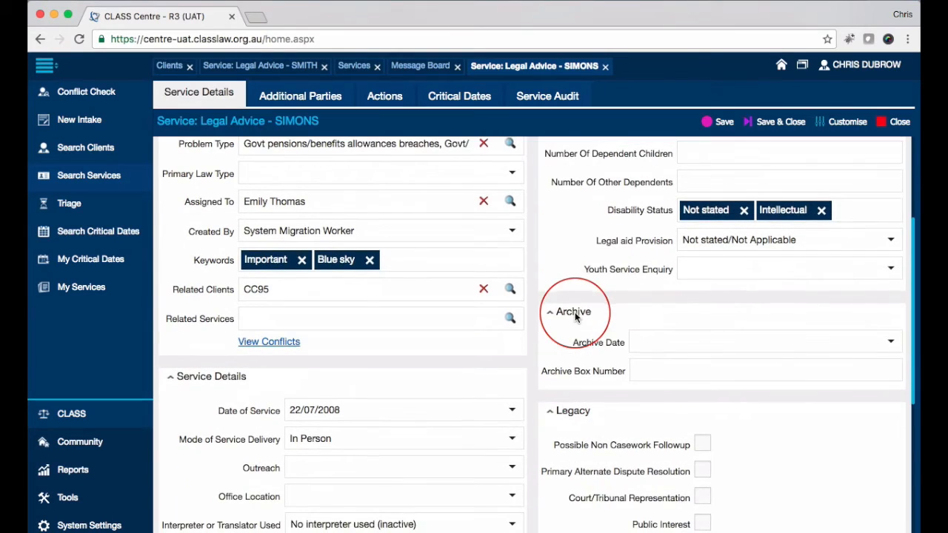
{"action": "scroll", "coordinate": [592, 337], "scroll_direction": "down", "scroll_amount": 2}
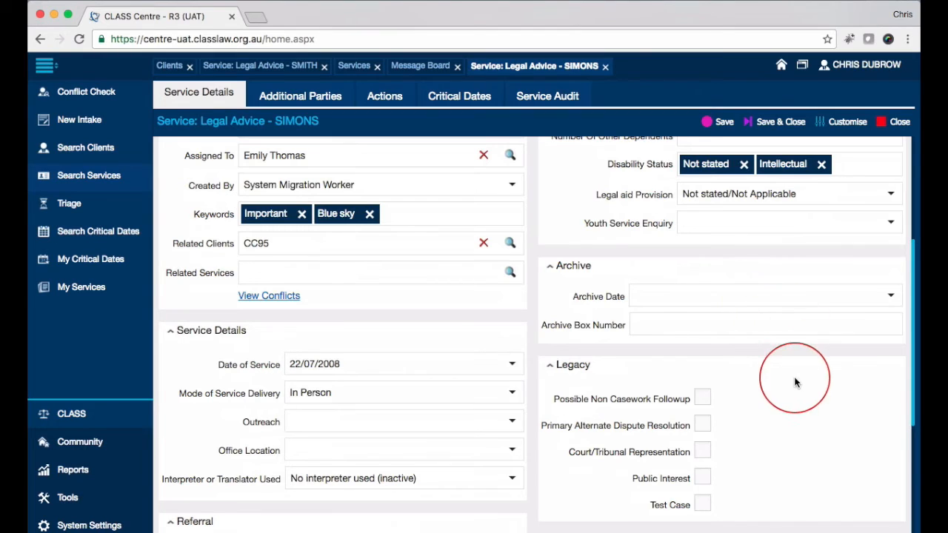
Examine the Legacy checkboxes and the Problem Type Details fields of the service.
{"action": "scroll", "coordinate": [803, 390], "scroll_direction": "down", "scroll_amount": 3}
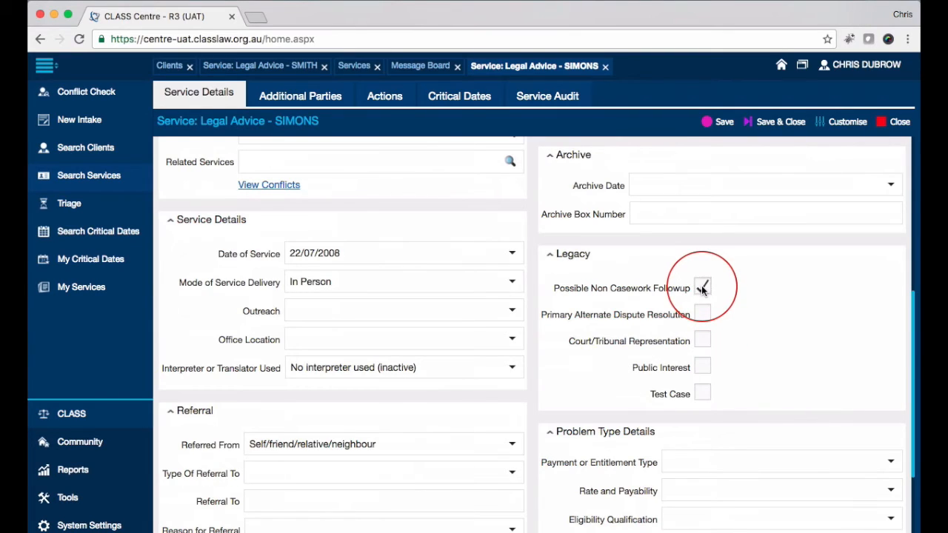
{"action": "scroll", "coordinate": [667, 319], "scroll_direction": "down", "scroll_amount": 2}
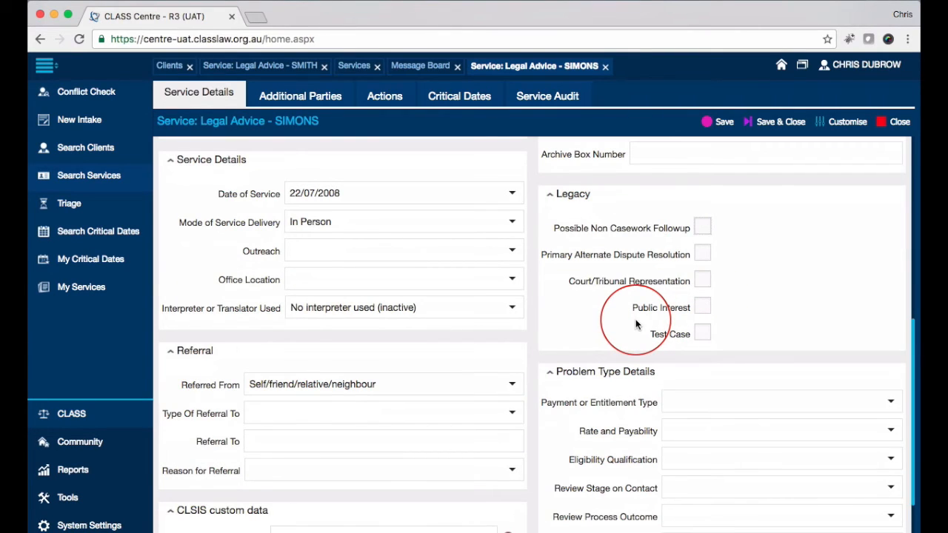
{"action": "scroll", "coordinate": [635, 324], "scroll_direction": "down", "scroll_amount": 2}
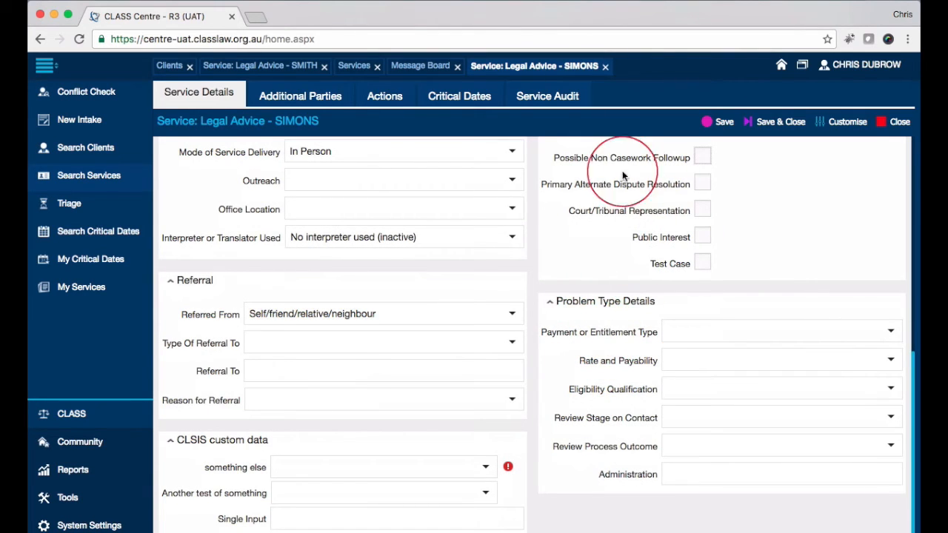
{"action": "scroll", "coordinate": [626, 200], "scroll_direction": "up", "scroll_amount": 2}
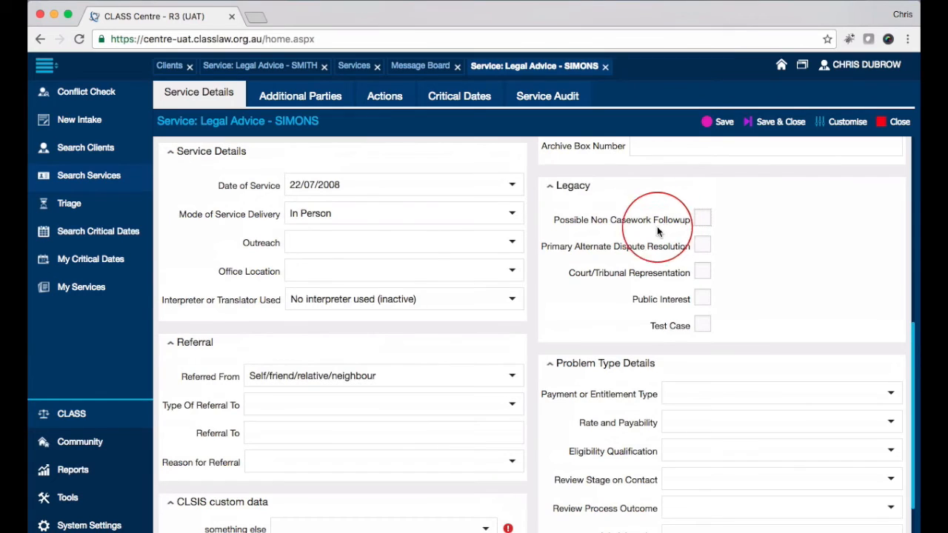
{"action": "scroll", "coordinate": [351, 299], "scroll_direction": "up", "scroll_amount": 5}
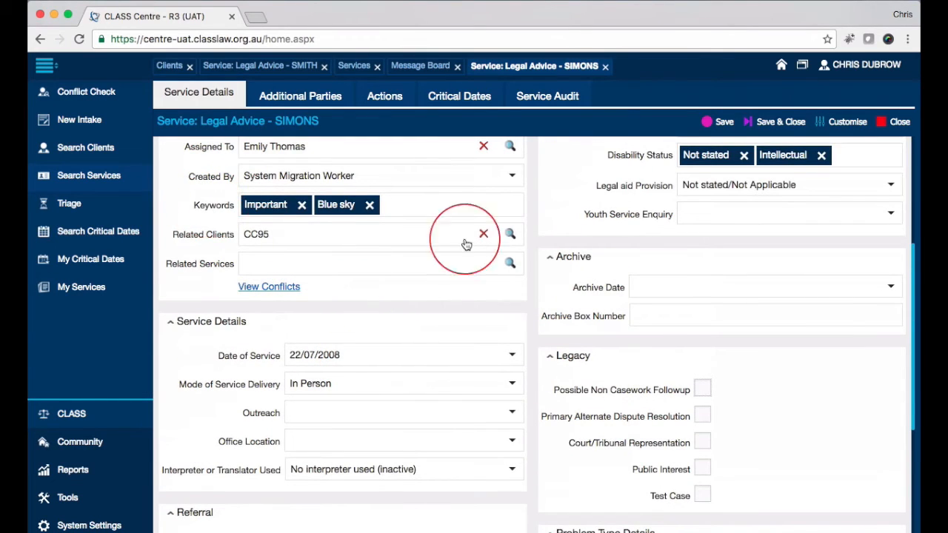
{"action": "scroll", "coordinate": [600, 352], "scroll_direction": "down", "scroll_amount": 4}
{"action": "scroll", "coordinate": [614, 195], "scroll_direction": "down", "scroll_amount": 1}
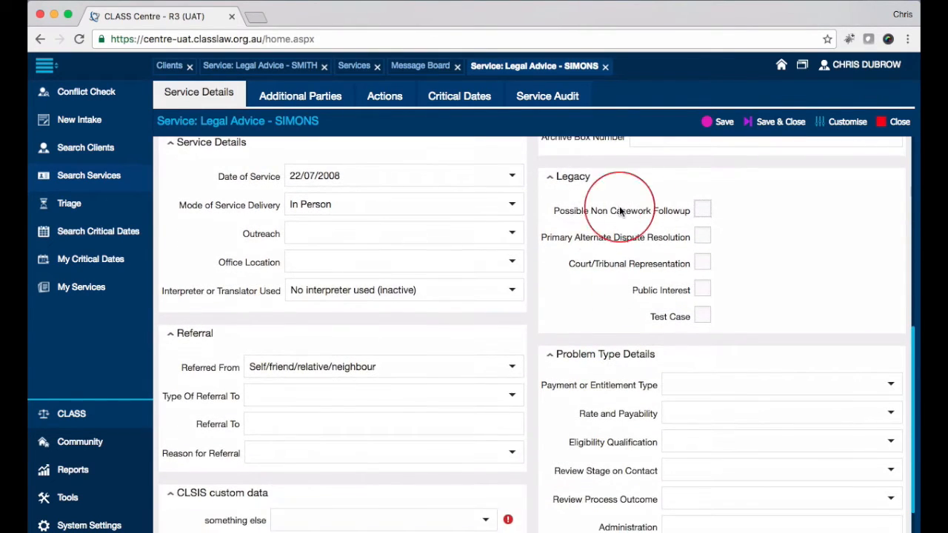
{"action": "scroll", "coordinate": [625, 227], "scroll_direction": "down", "scroll_amount": 2}
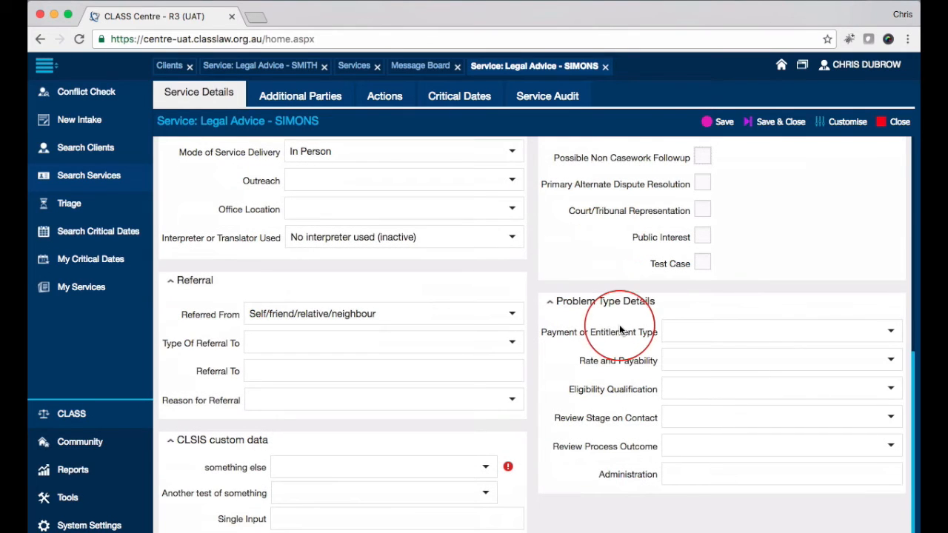
{"action": "scroll", "coordinate": [621, 385], "scroll_direction": "up", "scroll_amount": 2}
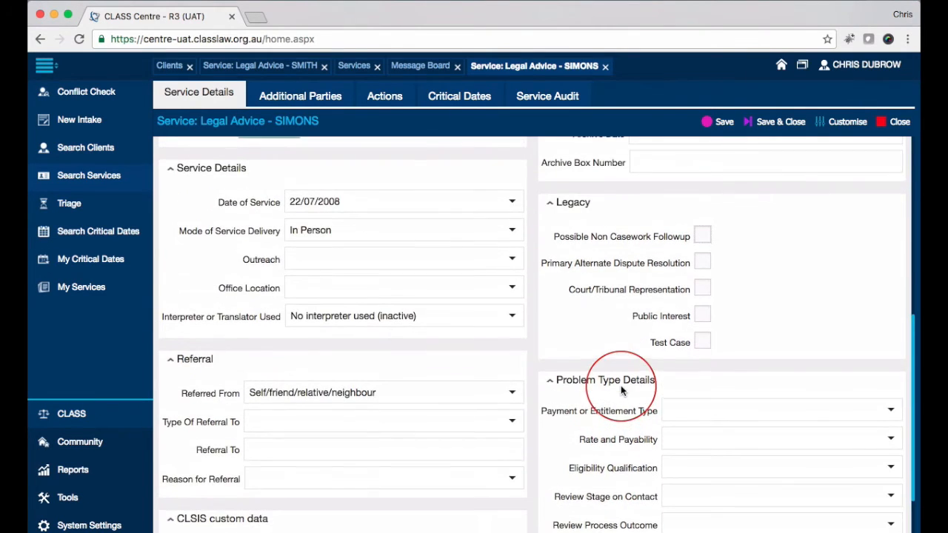
{"action": "scroll", "coordinate": [621, 423], "scroll_direction": "up", "scroll_amount": 5}
Review the CLSIS custom data section and the options offered for the "something else" field.
{"action": "scroll", "coordinate": [447, 245], "scroll_direction": "down", "scroll_amount": 10}
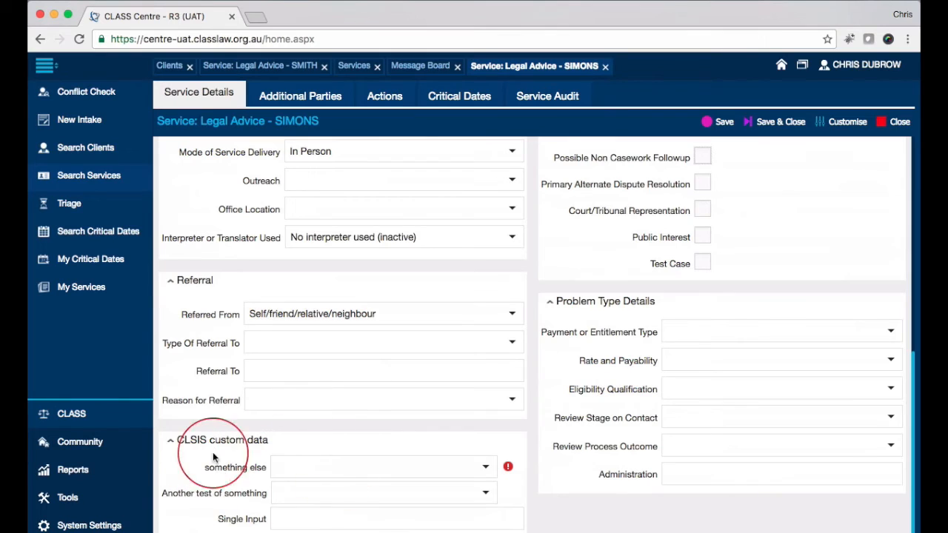
{"action": "left_click", "coordinate": [485, 472]}
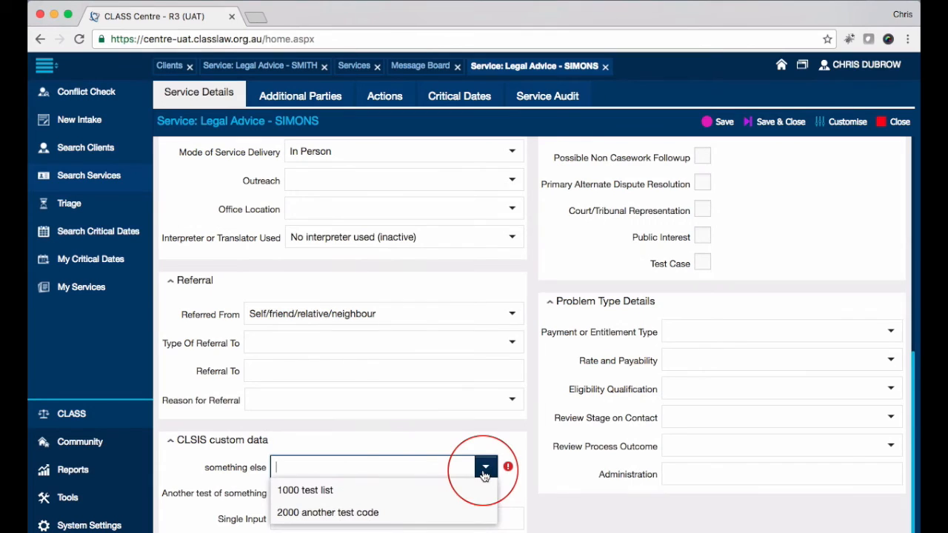
{"action": "left_click", "coordinate": [223, 467]}
{"action": "scroll", "coordinate": [223, 465], "scroll_direction": "up", "scroll_amount": 1}
{"action": "scroll", "coordinate": [223, 461], "scroll_direction": "up", "scroll_amount": 10}
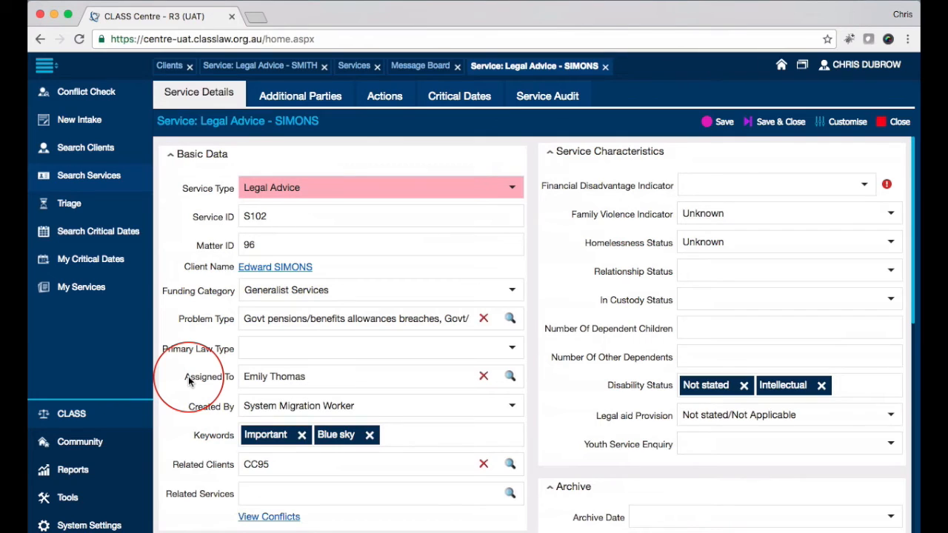
View the service's Additional Parties, Critical Dates and Service Audit lists, and return to Service Details.
{"action": "left_click", "coordinate": [299, 100]}
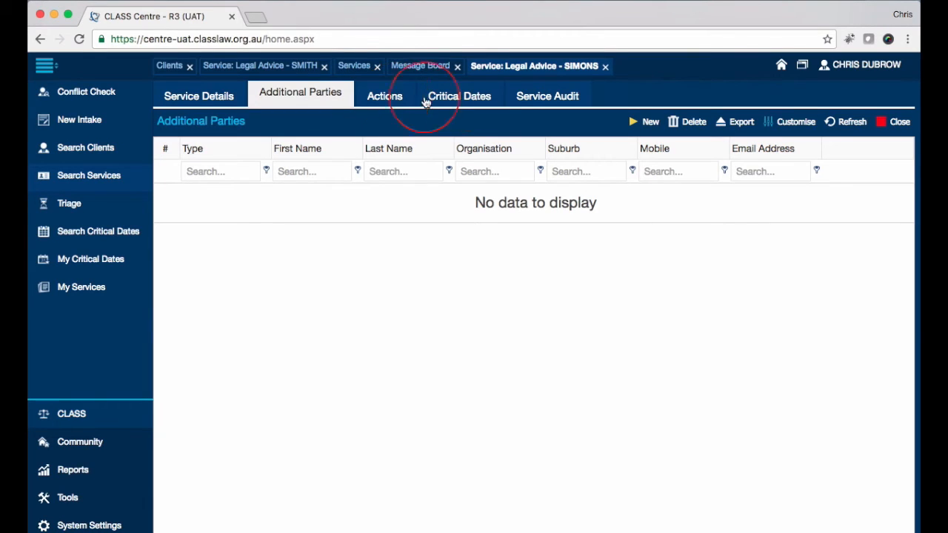
{"action": "left_click", "coordinate": [457, 98]}
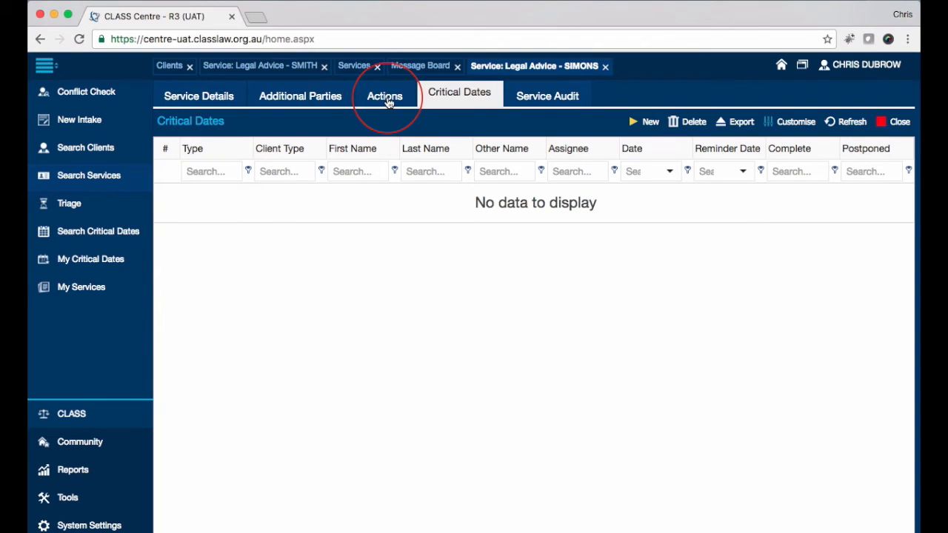
{"action": "left_click", "coordinate": [565, 102]}
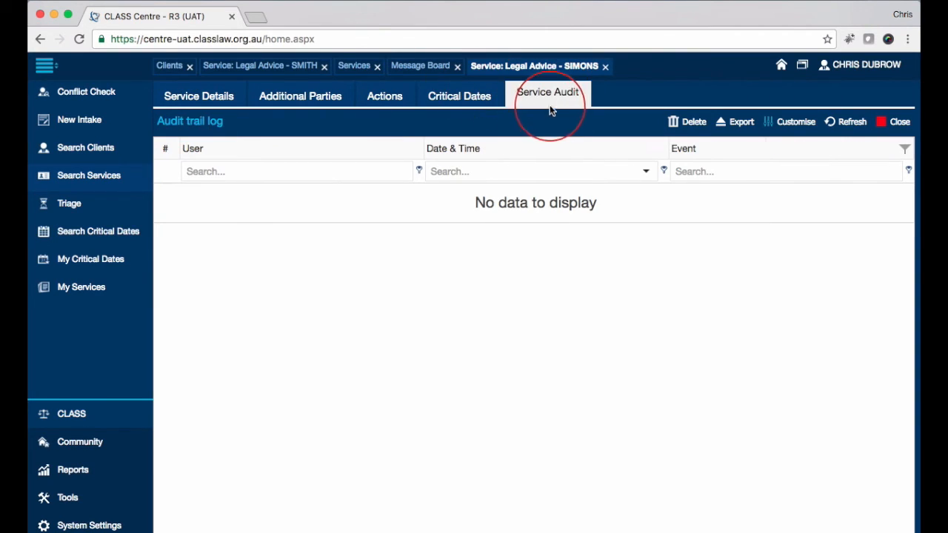
{"action": "left_click", "coordinate": [222, 97]}
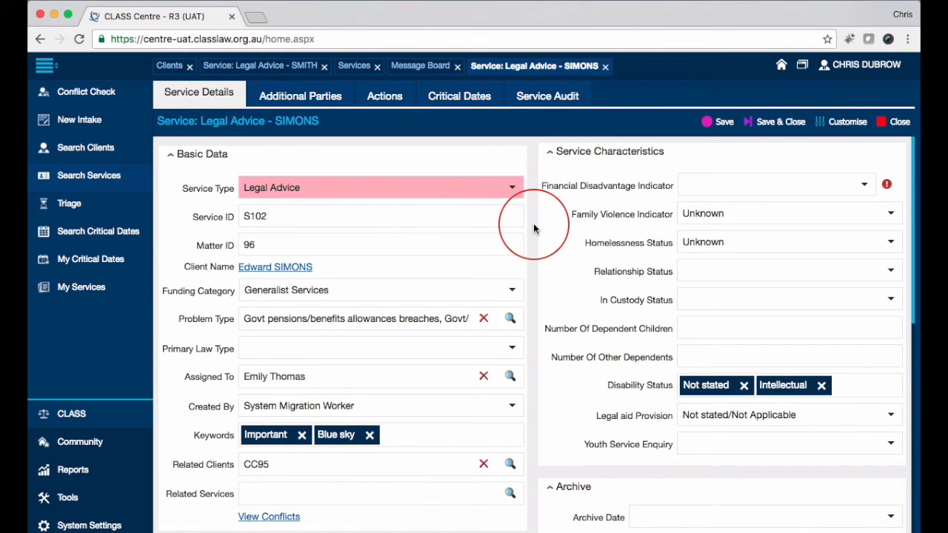
Start a new action for the service and examine the full list of available action types.
{"action": "left_click", "coordinate": [384, 97]}
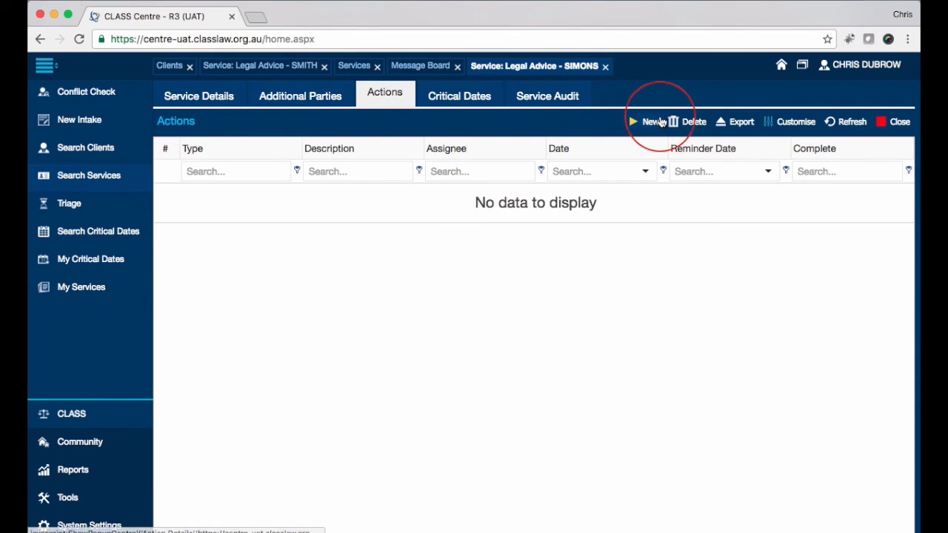
{"action": "left_click", "coordinate": [651, 122]}
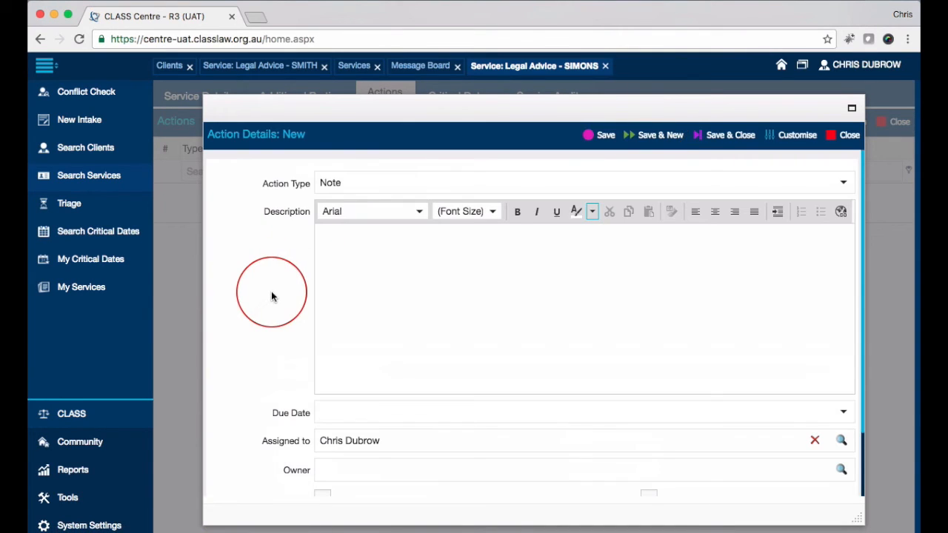
{"action": "left_click", "coordinate": [845, 184]}
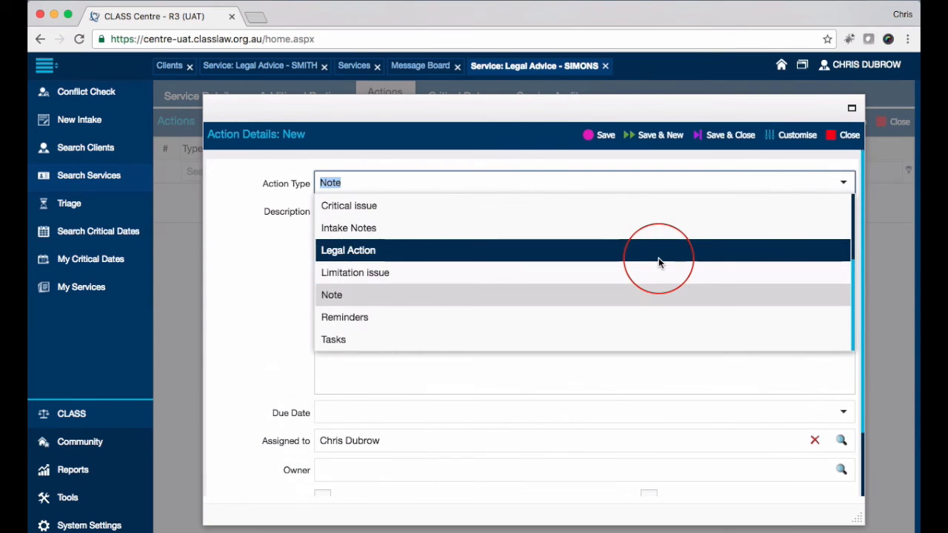
{"action": "scroll", "coordinate": [659, 262], "scroll_direction": "up", "scroll_amount": 3}
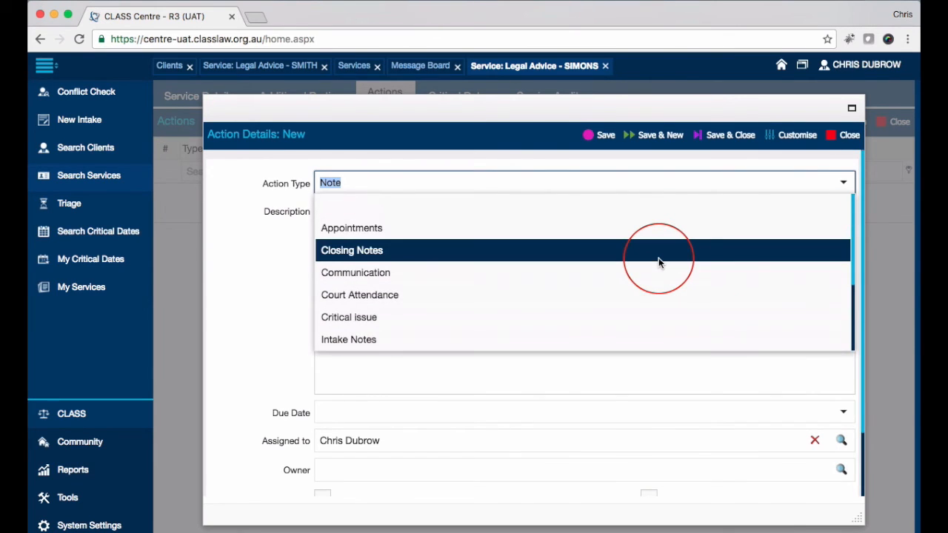
{"action": "scroll", "coordinate": [659, 262], "scroll_direction": "down", "scroll_amount": 3}
{"action": "scroll", "coordinate": [659, 262], "scroll_direction": "up", "scroll_amount": 3}
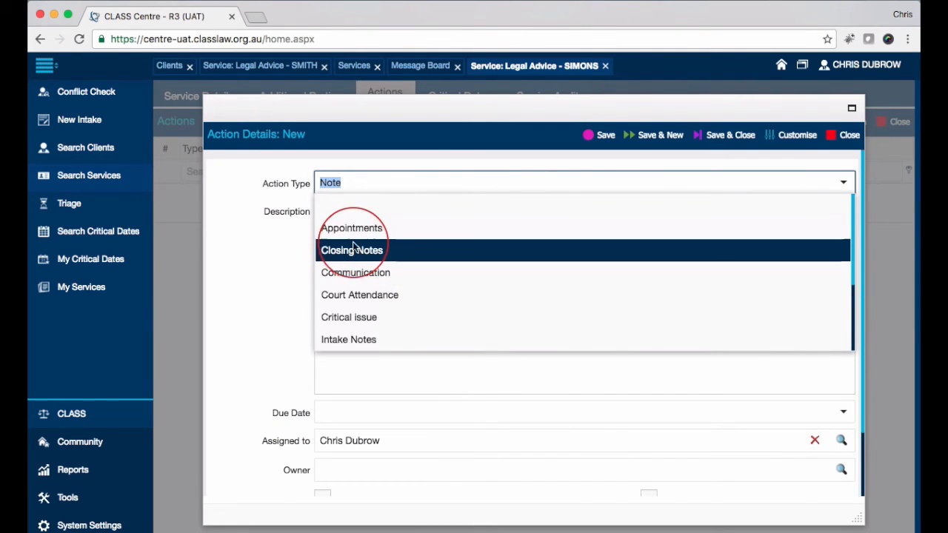
{"action": "scroll", "coordinate": [358, 265], "scroll_direction": "down", "scroll_amount": 3}
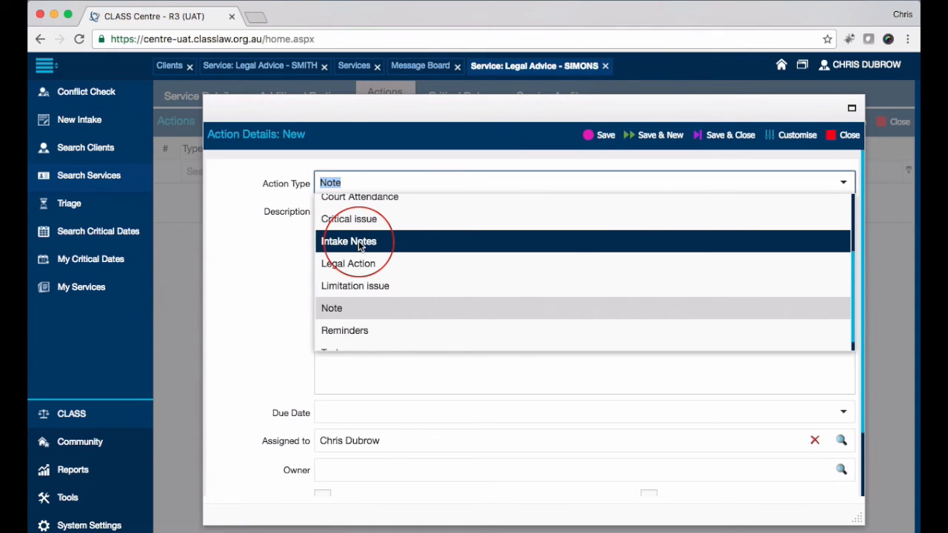
{"action": "scroll", "coordinate": [360, 246], "scroll_direction": "up", "scroll_amount": 3}
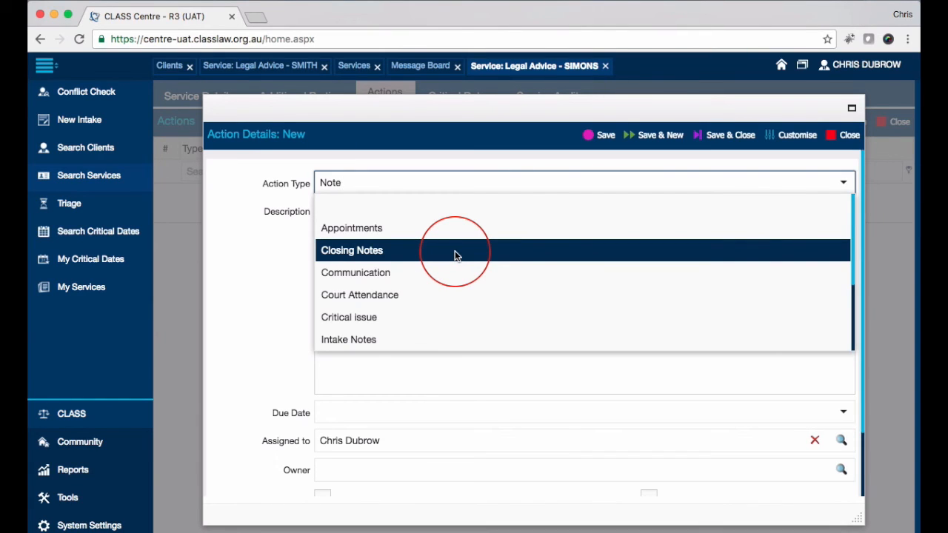
{"action": "scroll", "coordinate": [457, 257], "scroll_direction": "down", "scroll_amount": 1}
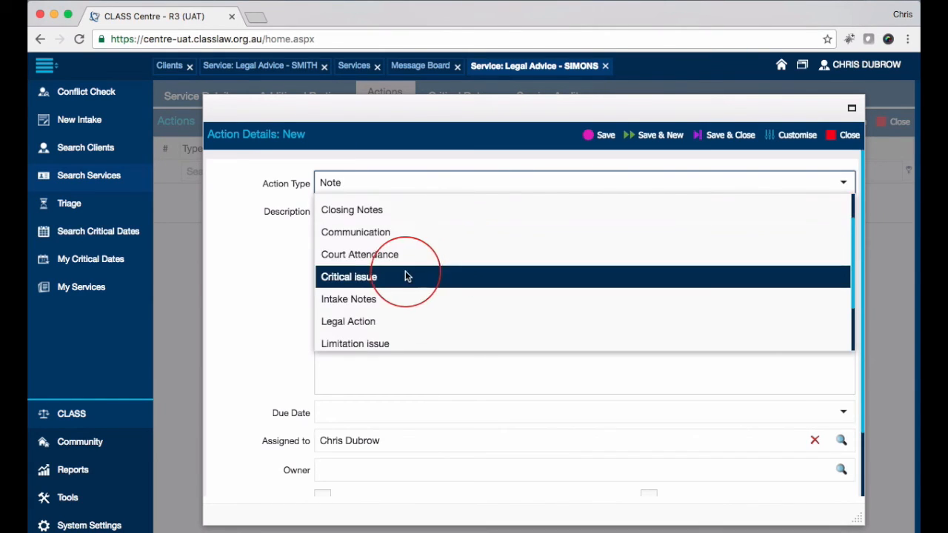
{"action": "scroll", "coordinate": [420, 280], "scroll_direction": "down", "scroll_amount": 2}
{"action": "scroll", "coordinate": [423, 281], "scroll_direction": "up", "scroll_amount": 2}
{"action": "scroll", "coordinate": [422, 281], "scroll_direction": "down", "scroll_amount": 2}
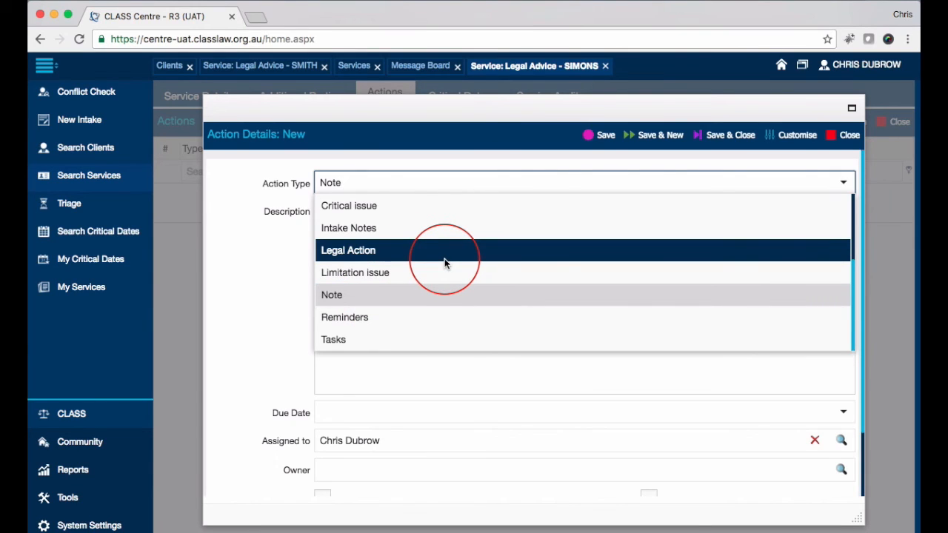
{"action": "scroll", "coordinate": [447, 271], "scroll_direction": "up", "scroll_amount": 2}
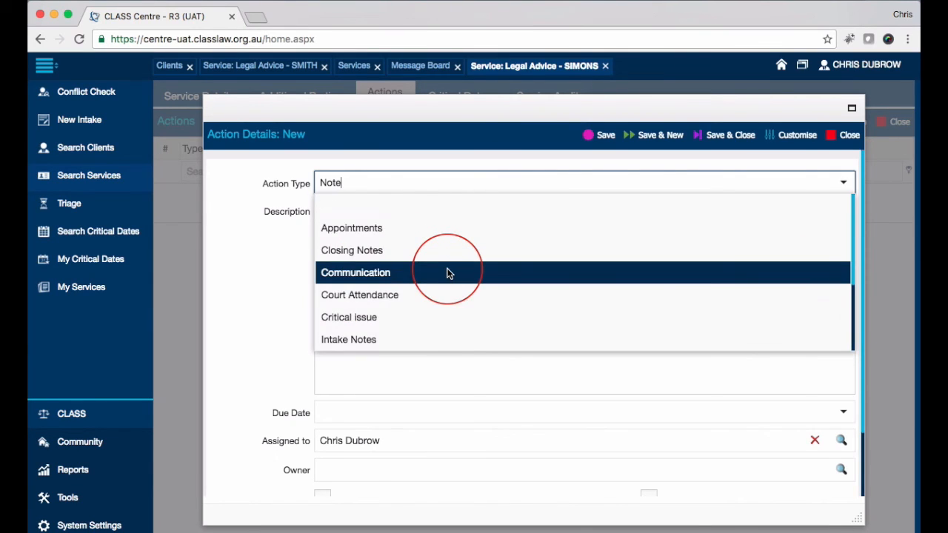
Switch the action type between Appointments and Court Attendance, and review the fields offered for Appointments.
{"action": "left_click", "coordinate": [381, 232]}
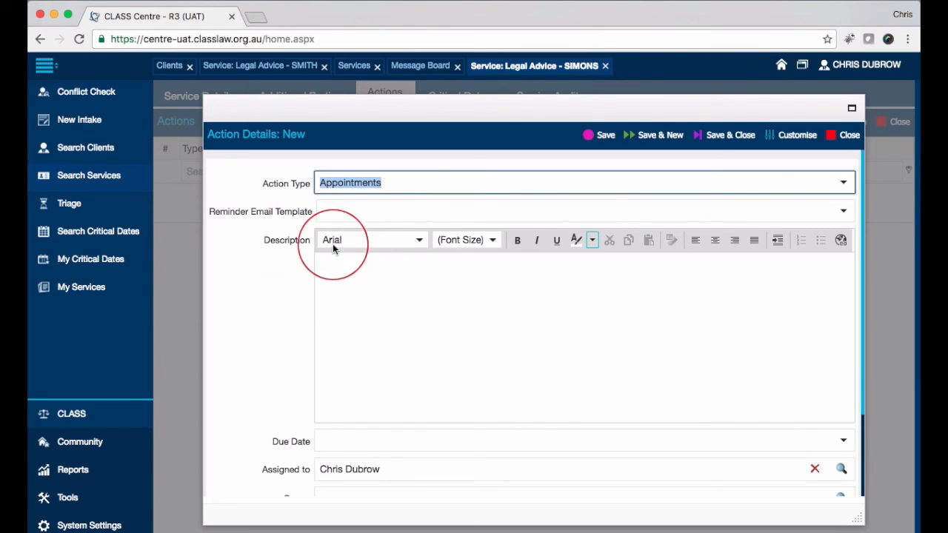
{"action": "left_click", "coordinate": [449, 184]}
{"action": "left_click", "coordinate": [427, 296]}
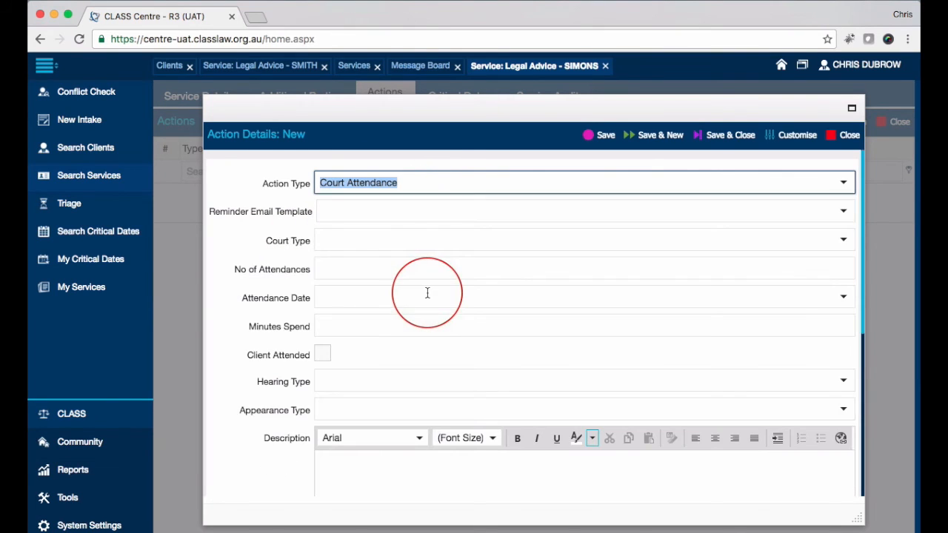
{"action": "left_click", "coordinate": [436, 182]}
{"action": "left_click", "coordinate": [374, 229]}
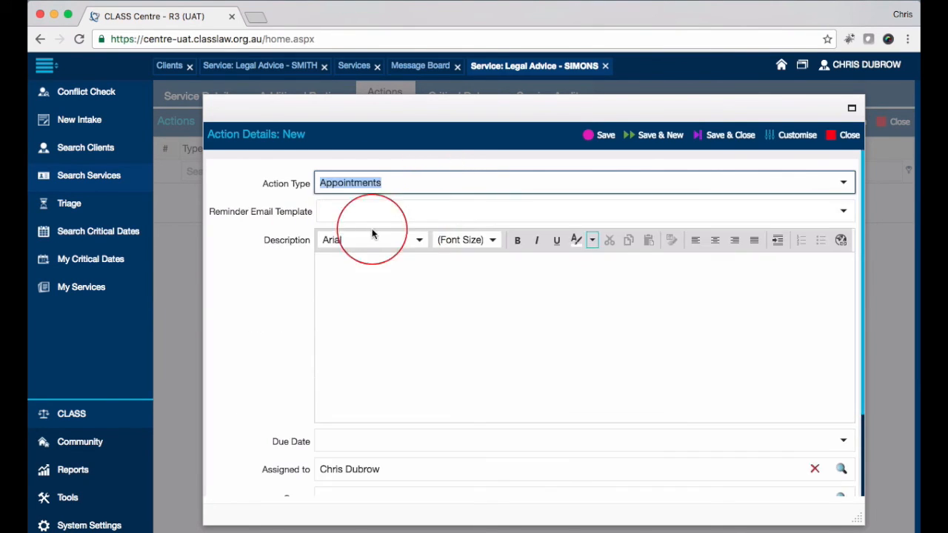
{"action": "scroll", "coordinate": [349, 330], "scroll_direction": "down", "scroll_amount": 3}
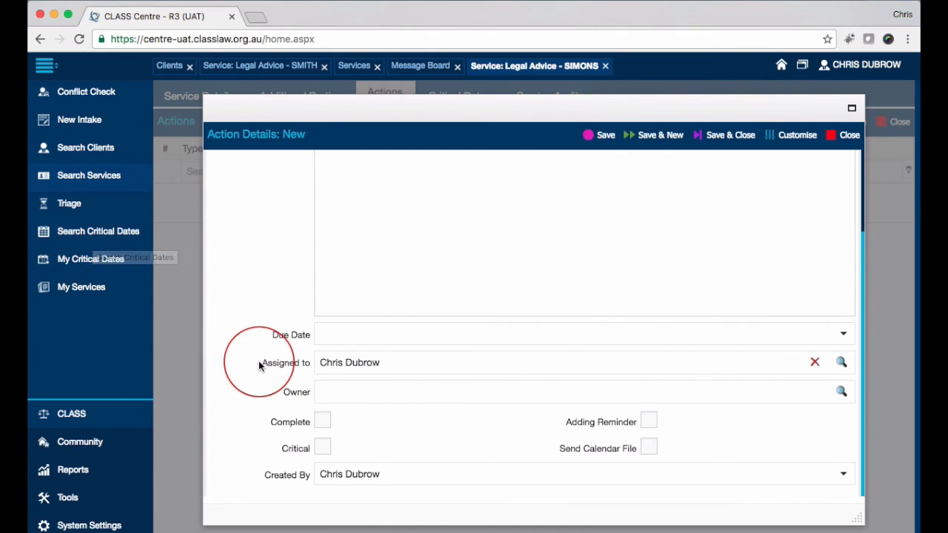
{"action": "scroll", "coordinate": [259, 362], "scroll_direction": "up", "scroll_amount": 3}
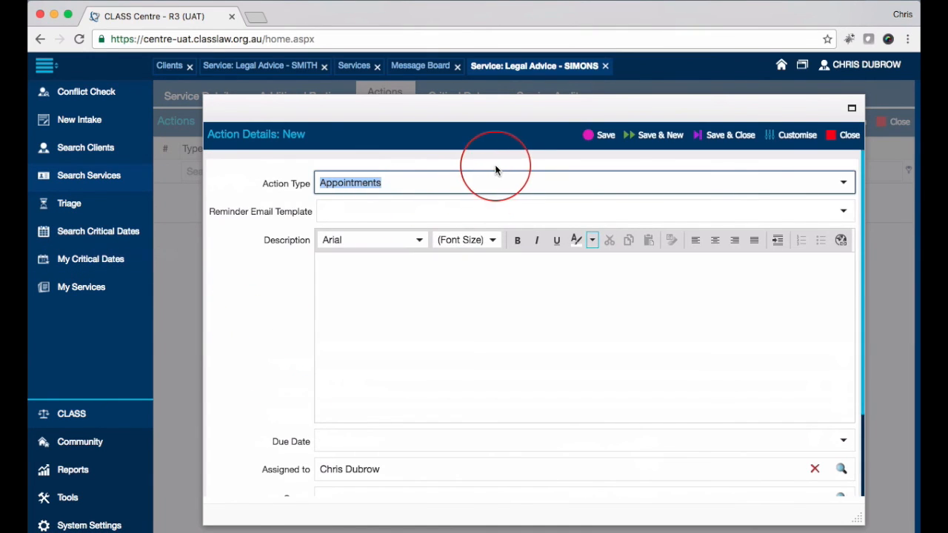
Set the action type to Court Attendance and look over its form fields.
{"action": "left_click", "coordinate": [843, 184]}
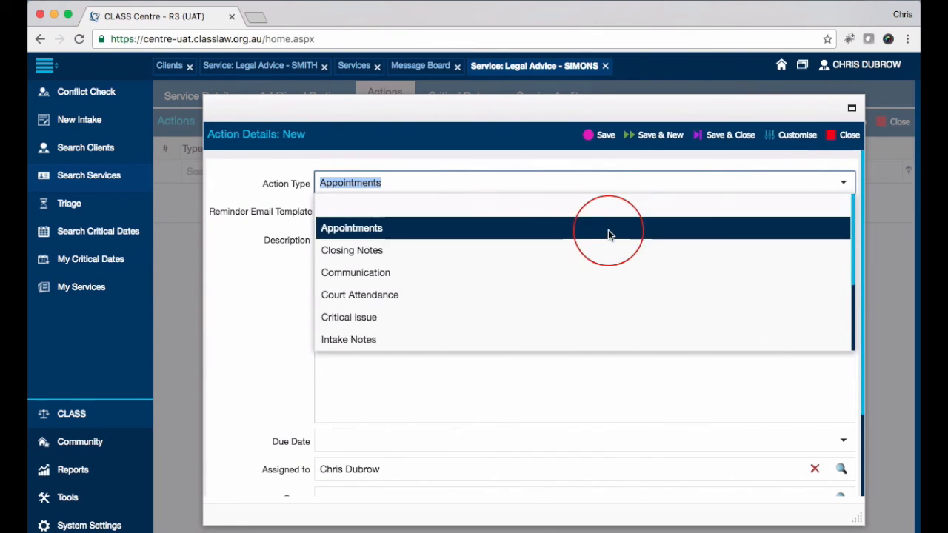
{"action": "left_click", "coordinate": [488, 297]}
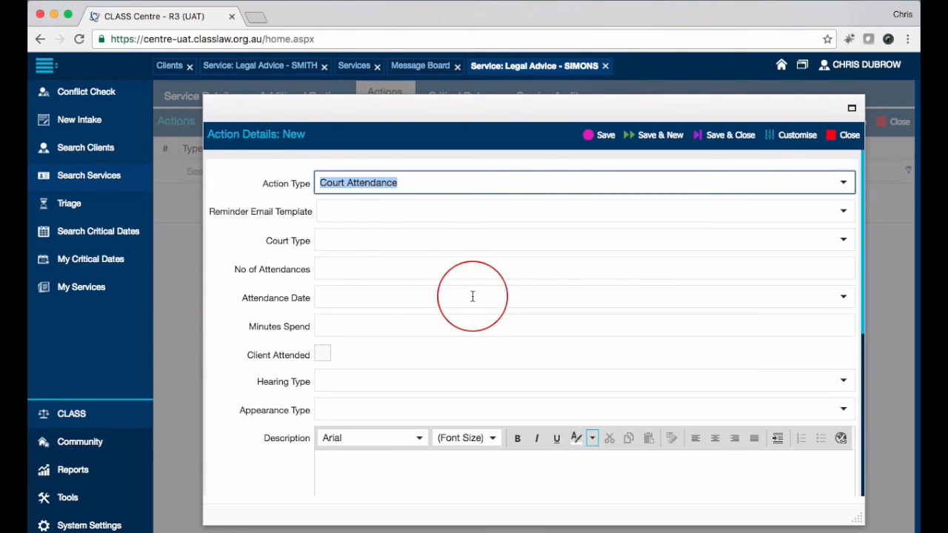
{"action": "scroll", "coordinate": [258, 233], "scroll_direction": "down", "scroll_amount": 5}
{"action": "scroll", "coordinate": [286, 227], "scroll_direction": "up", "scroll_amount": 5}
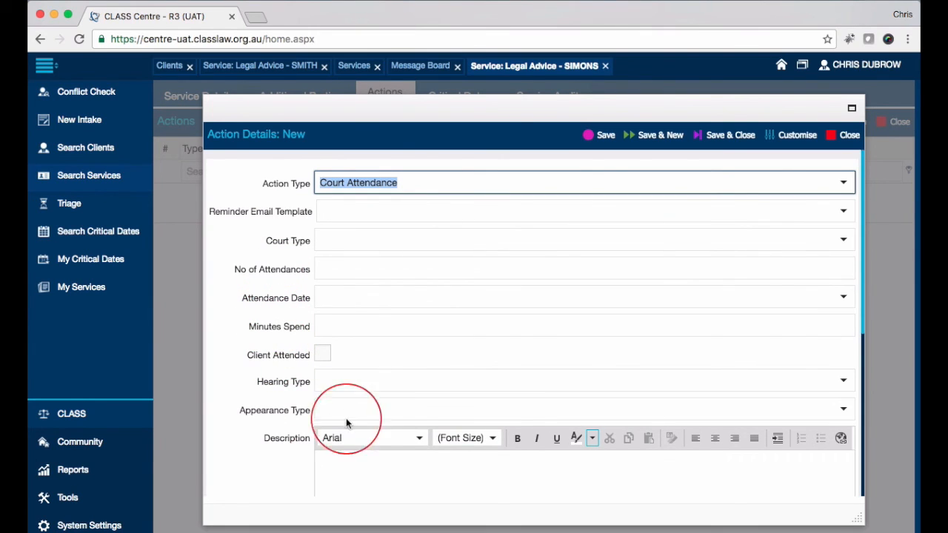
Examine the Appearance Type, Hearing Type, Court Type and Attendance Date fields of the court attendance, plus the assignment and reminder fields.
{"action": "left_click", "coordinate": [434, 409]}
{"action": "left_click", "coordinate": [229, 377]}
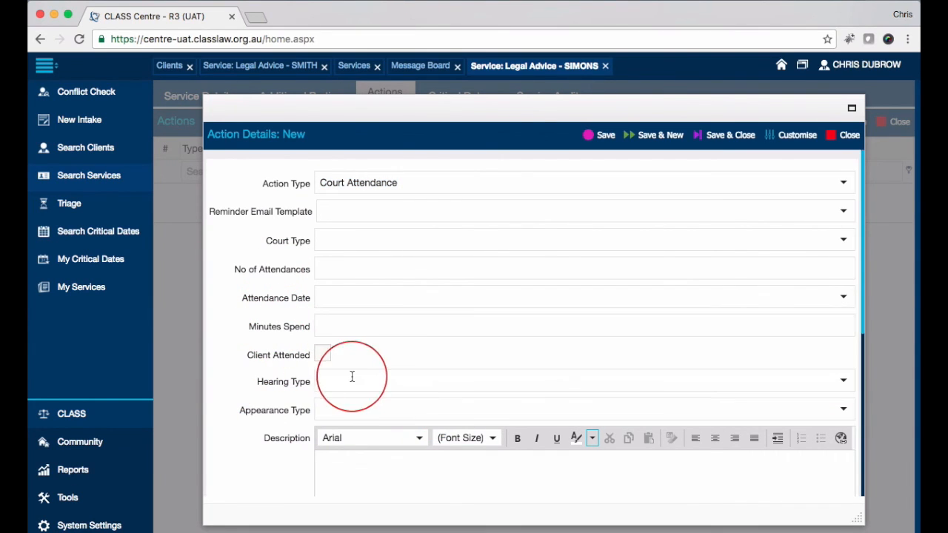
{"action": "left_click", "coordinate": [351, 379]}
{"action": "left_click", "coordinate": [245, 391]}
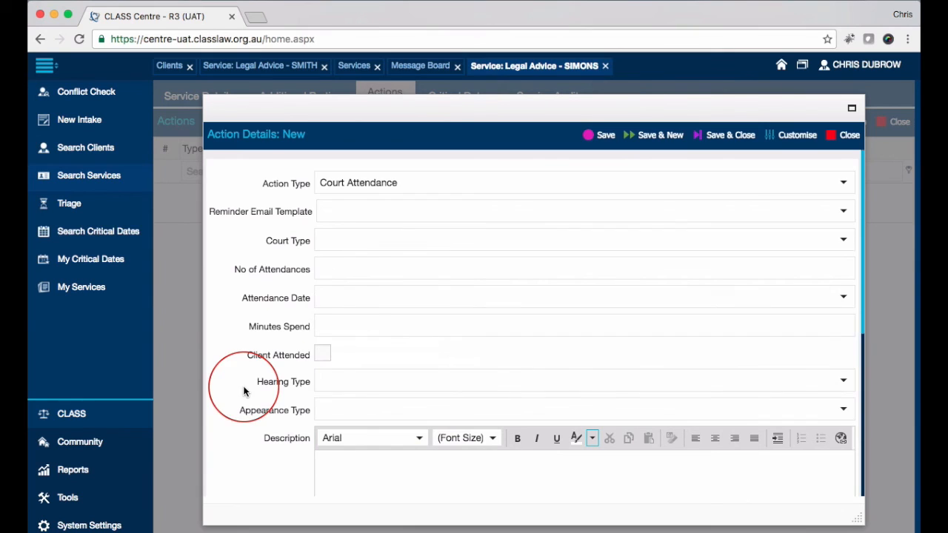
{"action": "left_click", "coordinate": [404, 242]}
{"action": "left_click", "coordinate": [273, 295]}
{"action": "scroll", "coordinate": [278, 279], "scroll_direction": "down", "scroll_amount": 1}
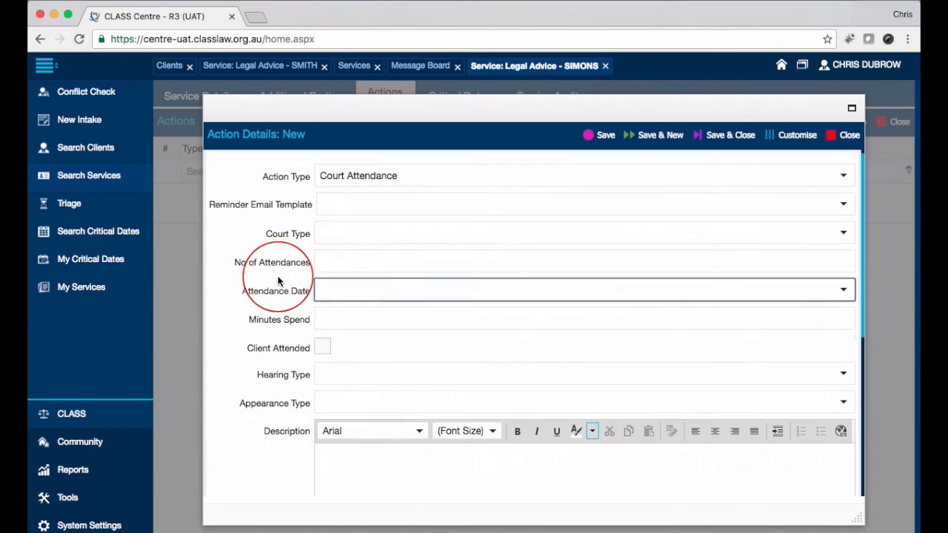
{"action": "scroll", "coordinate": [279, 280], "scroll_direction": "down", "scroll_amount": 6}
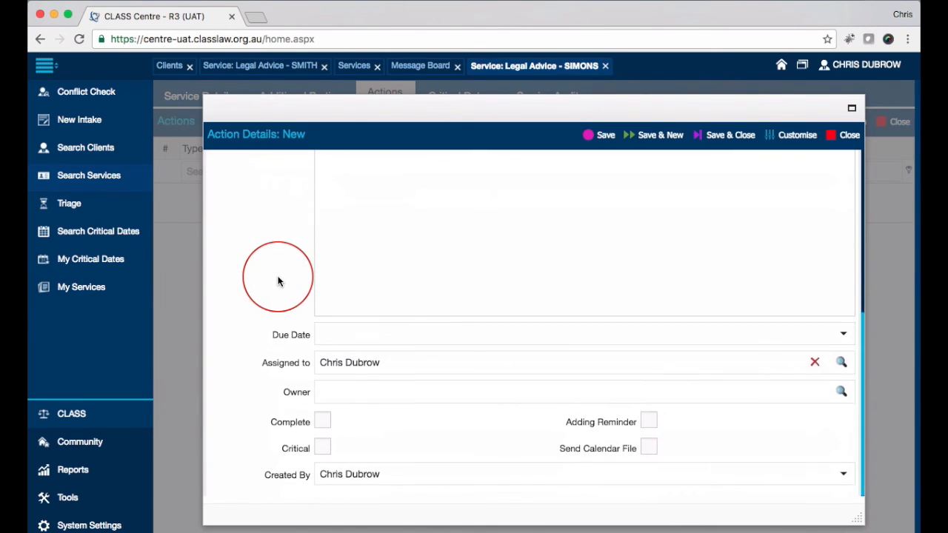
{"action": "scroll", "coordinate": [279, 280], "scroll_direction": "up", "scroll_amount": 7}
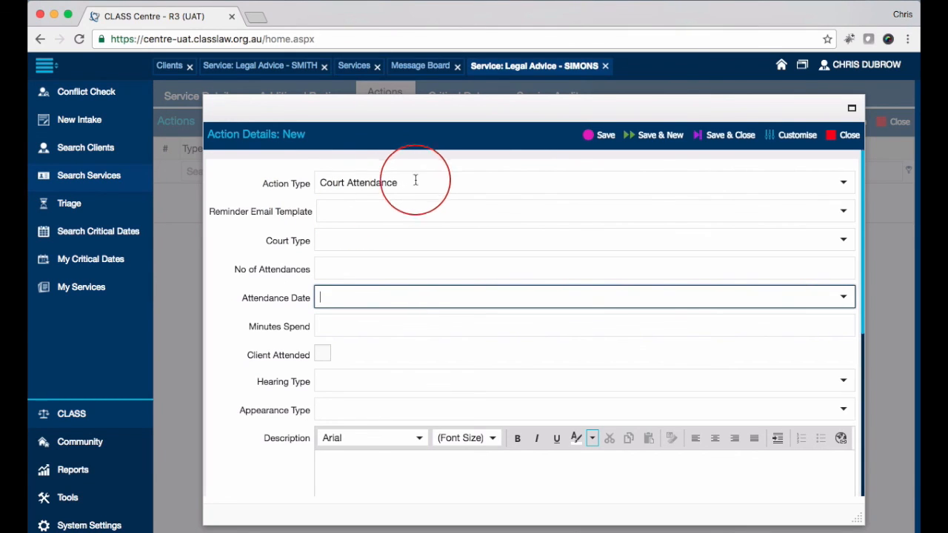
Close the new action without saving, view the service's Critical Dates list, and return to Actions.
{"action": "left_click", "coordinate": [859, 135]}
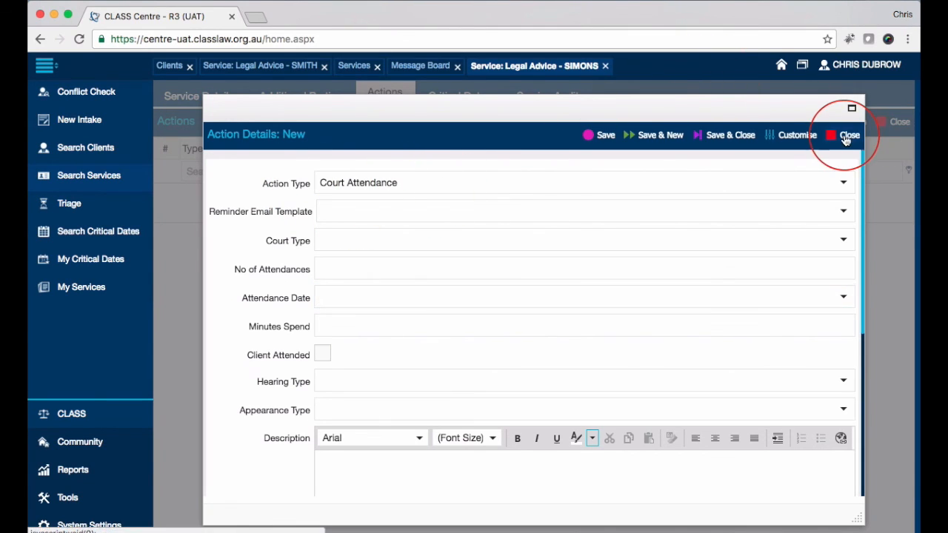
{"action": "left_click", "coordinate": [524, 351]}
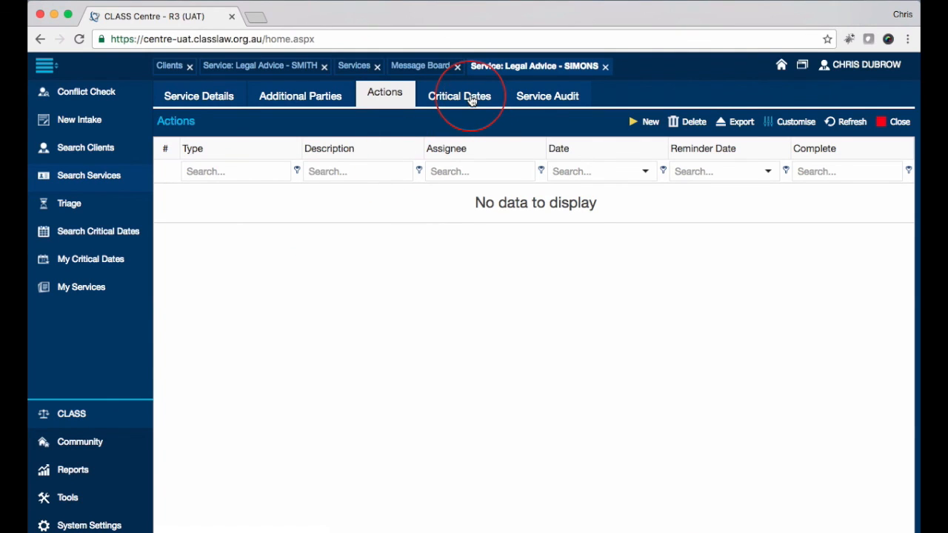
{"action": "left_click", "coordinate": [468, 97]}
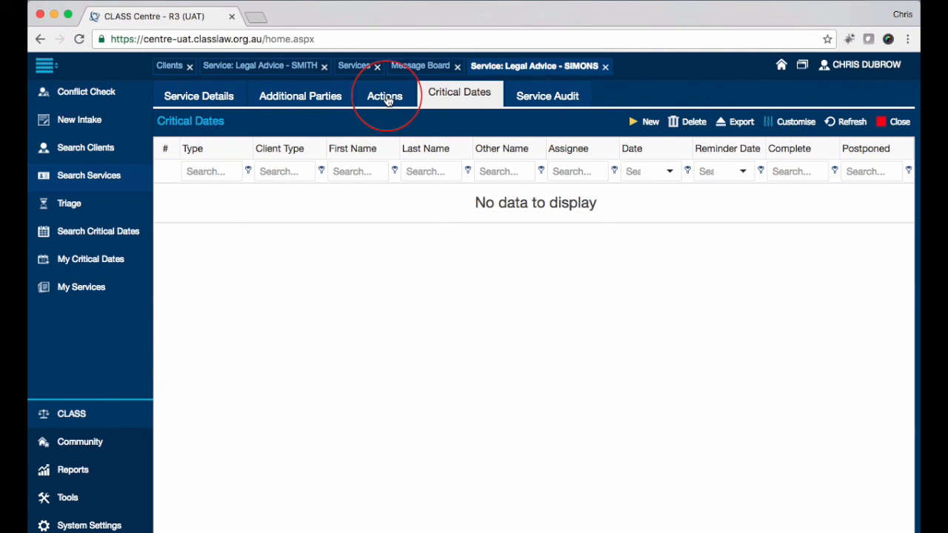
{"action": "left_click", "coordinate": [387, 100]}
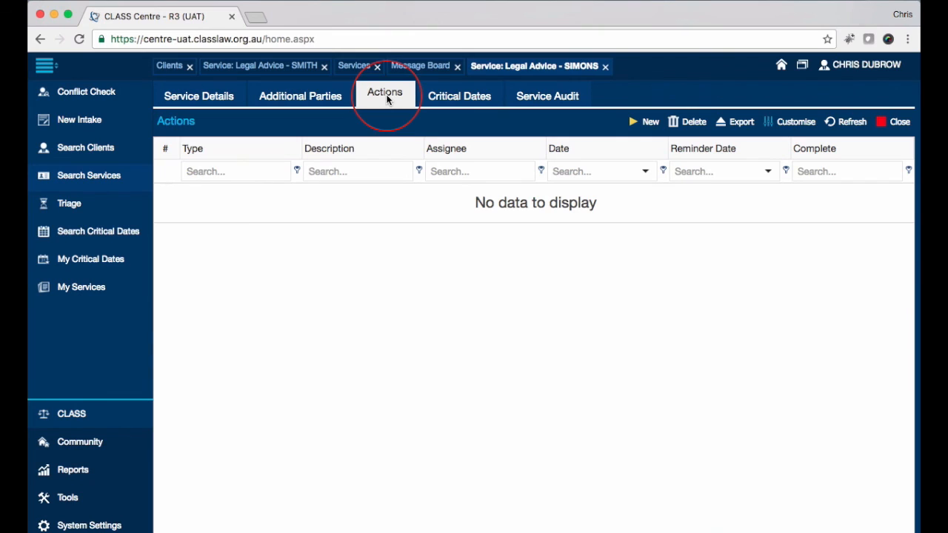